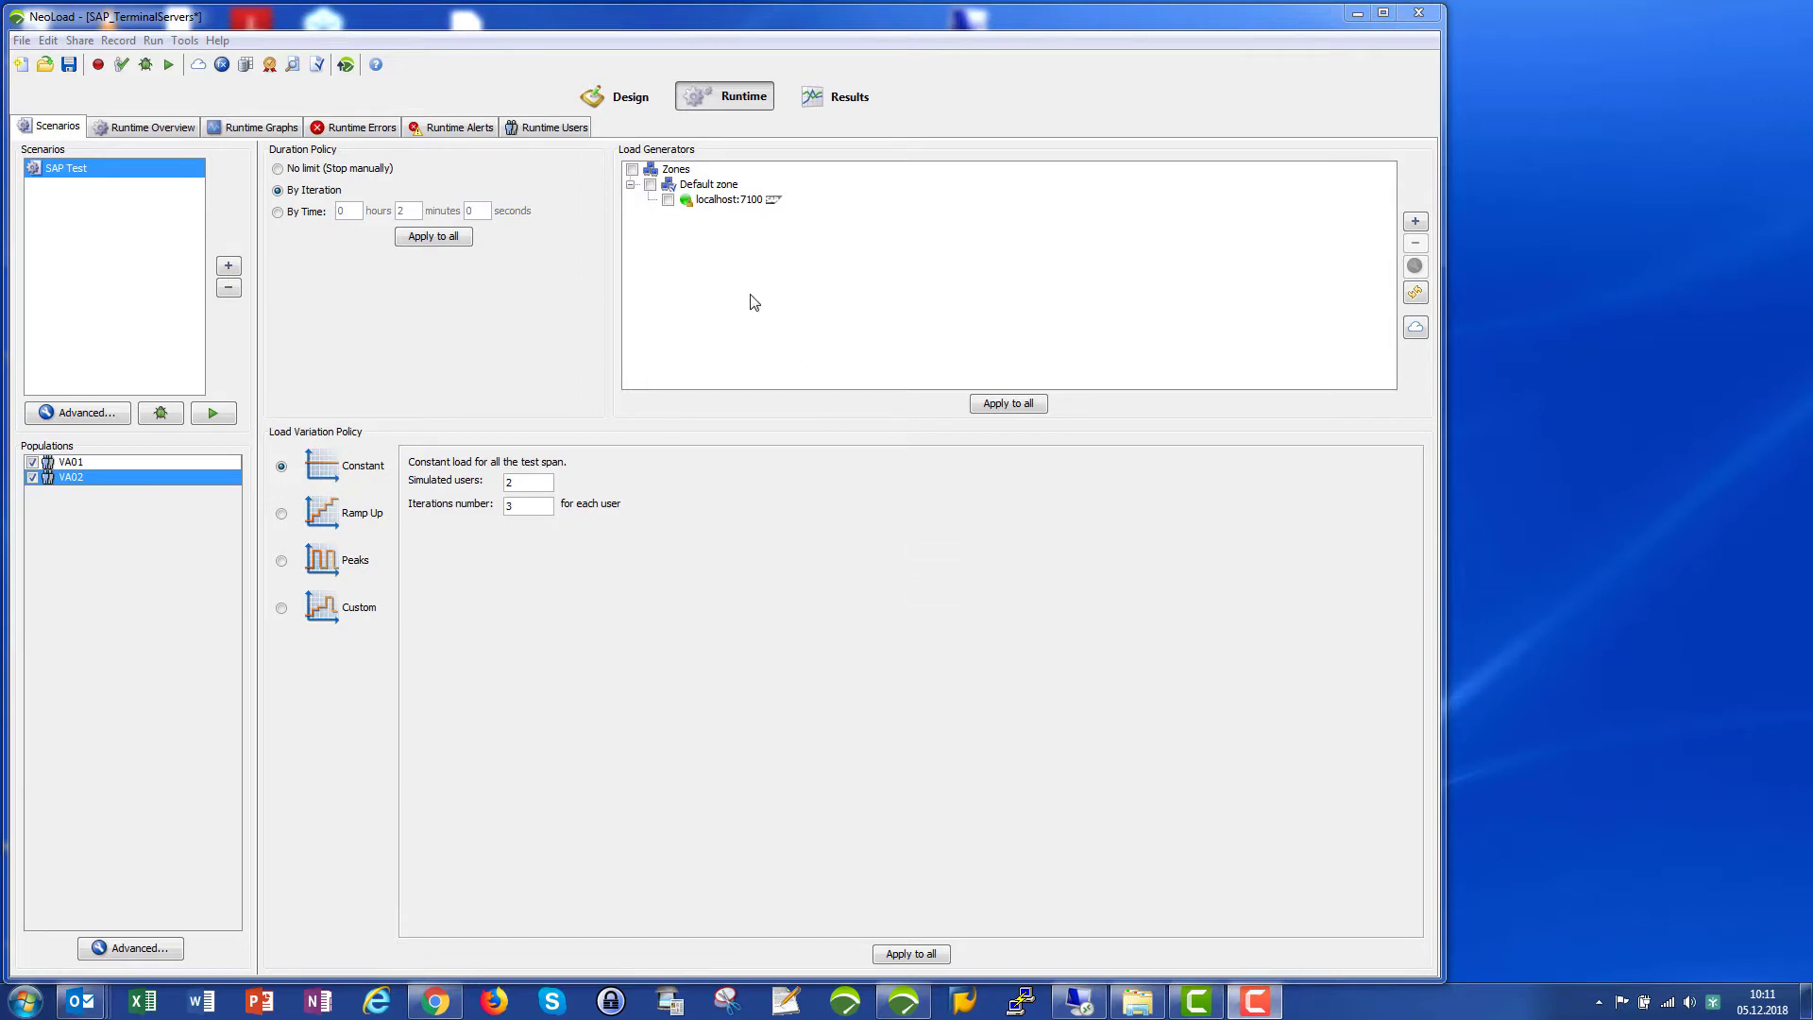
- Add a new load generator zone under Zones and begin renaming it to 'SAPGUI Zone'
{"action": "left_click", "coordinate": [675, 171]}
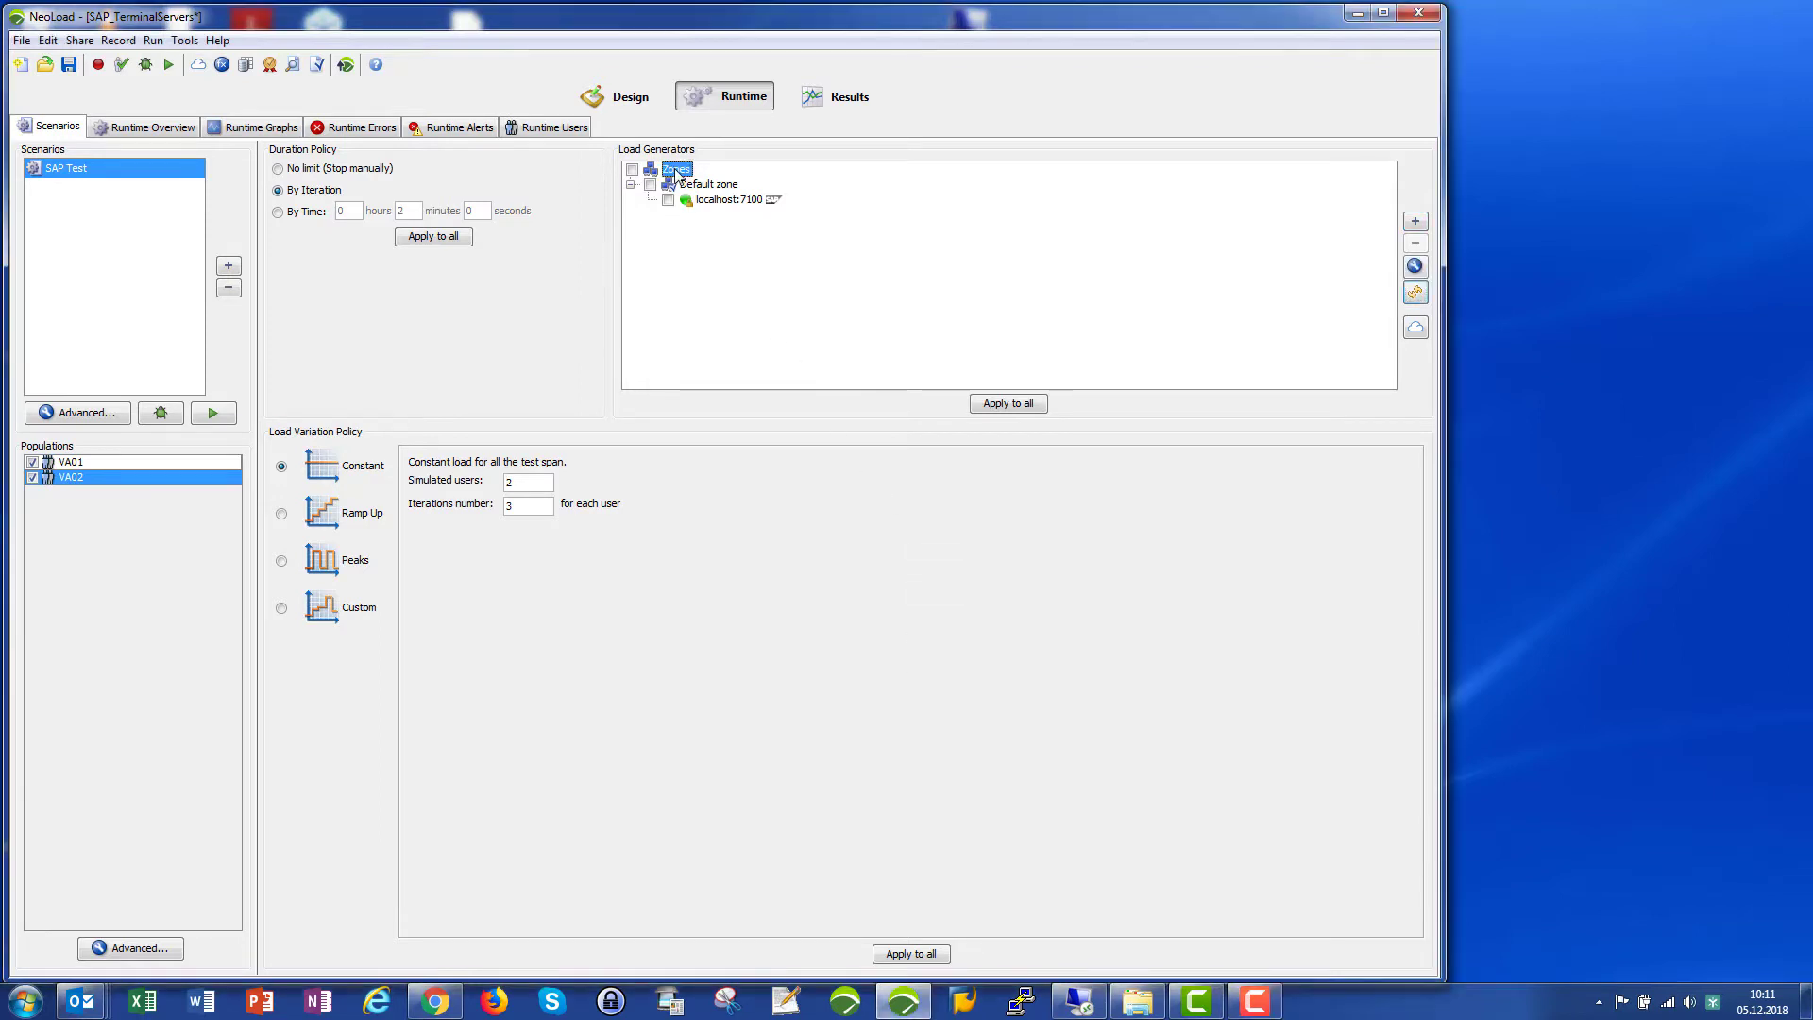
{"action": "left_click", "coordinate": [1416, 222]}
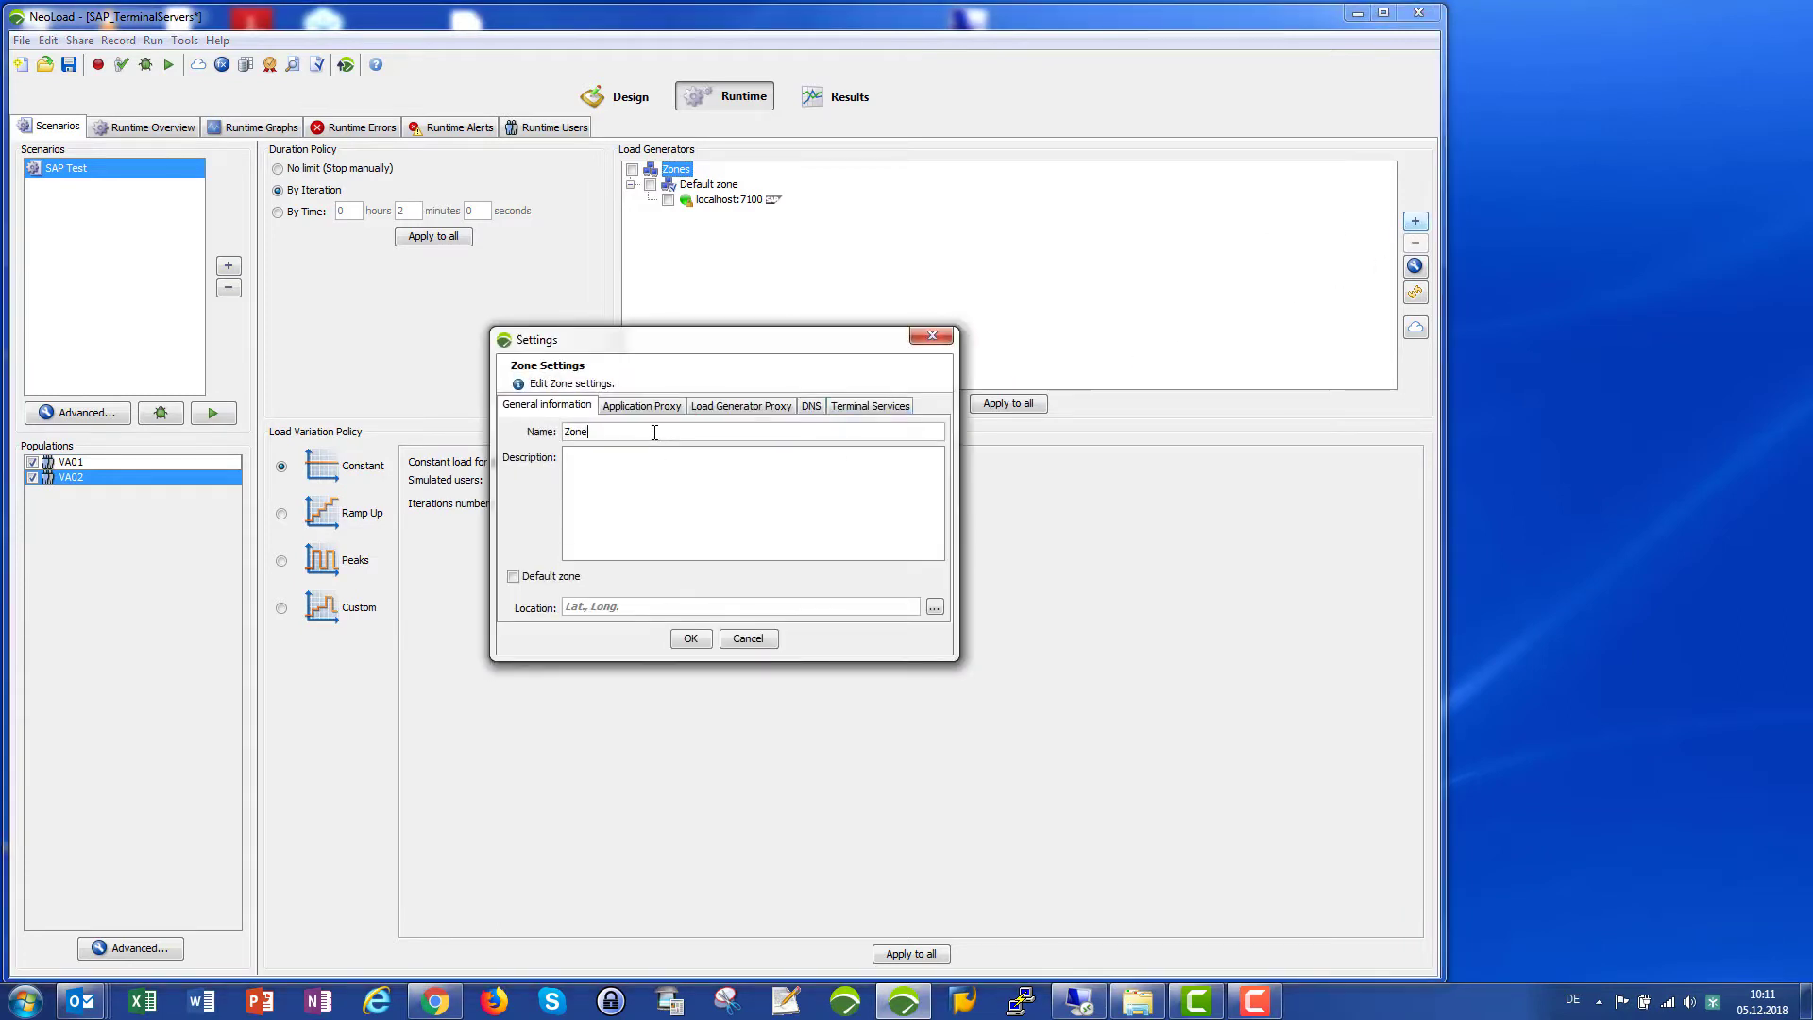
{"action": "left_click_drag", "start_coordinate": [648, 431], "coordinate": [545, 423]}
{"action": "type", "text": "SAPGUI"}
- Add terminal server host 10.0.4.124 to the zone after a successful connection test
{"action": "left_click", "coordinate": [866, 407]}
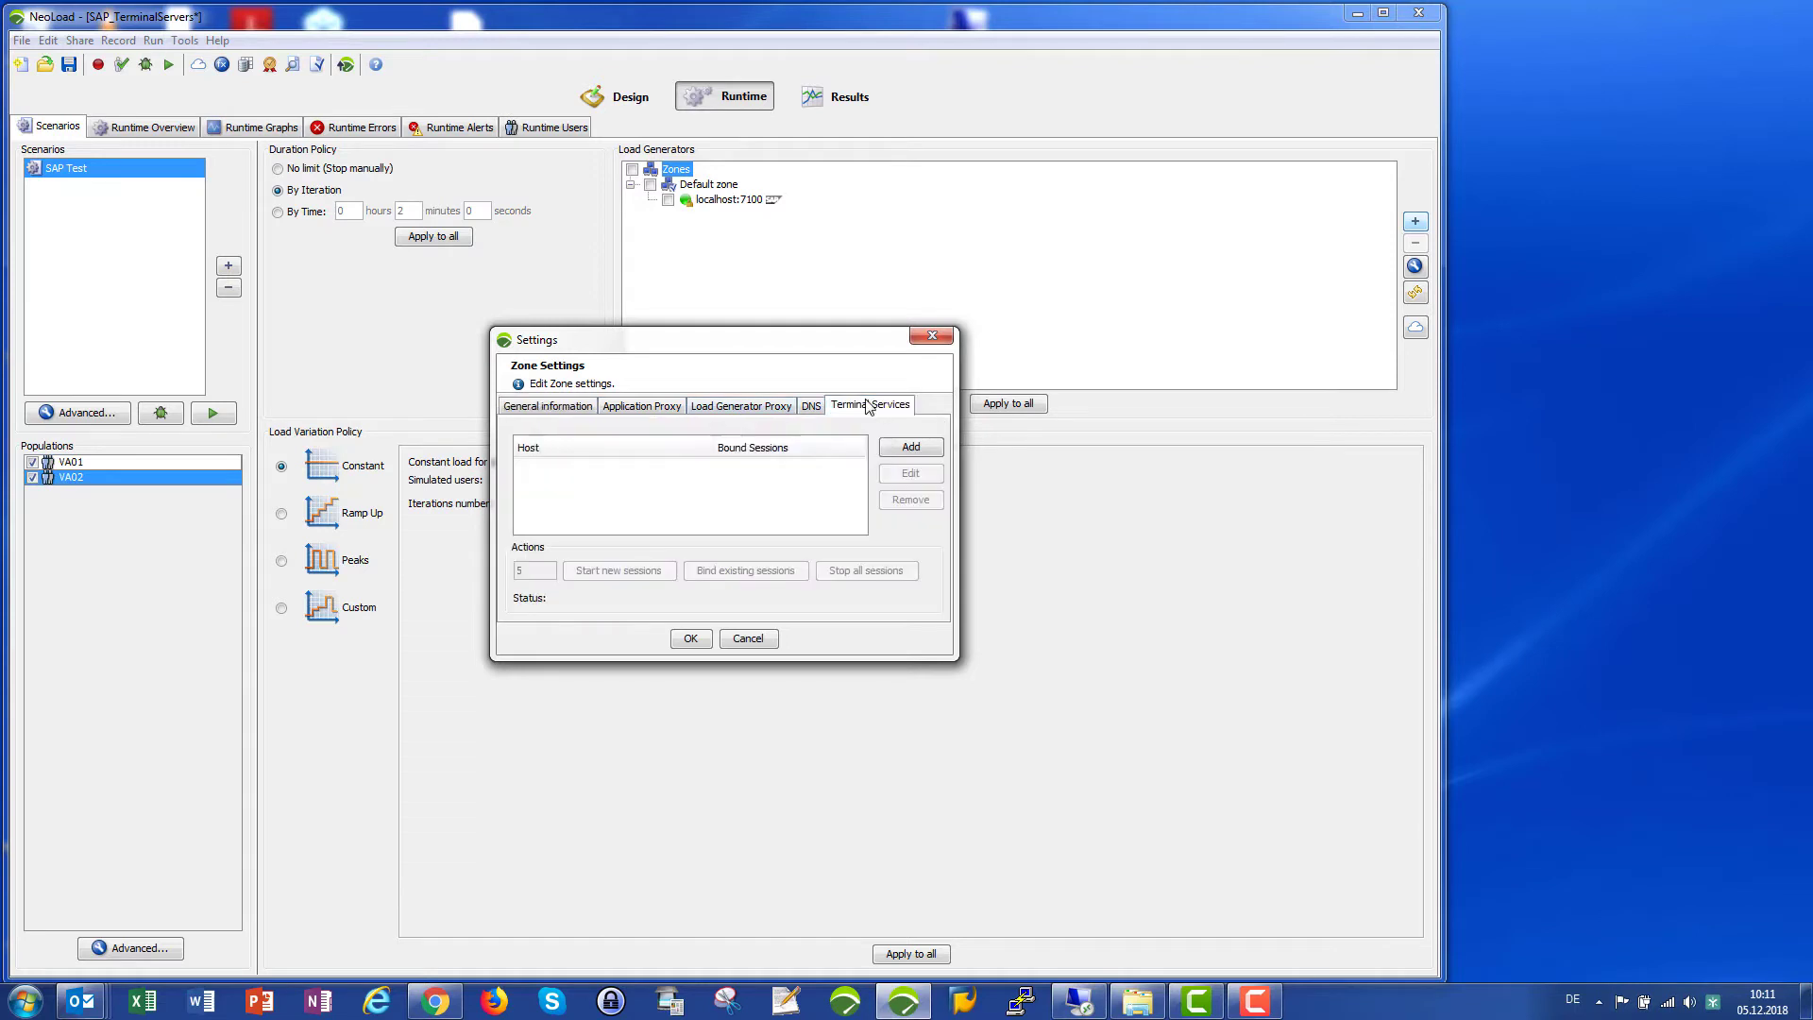
{"action": "left_click", "coordinate": [913, 450]}
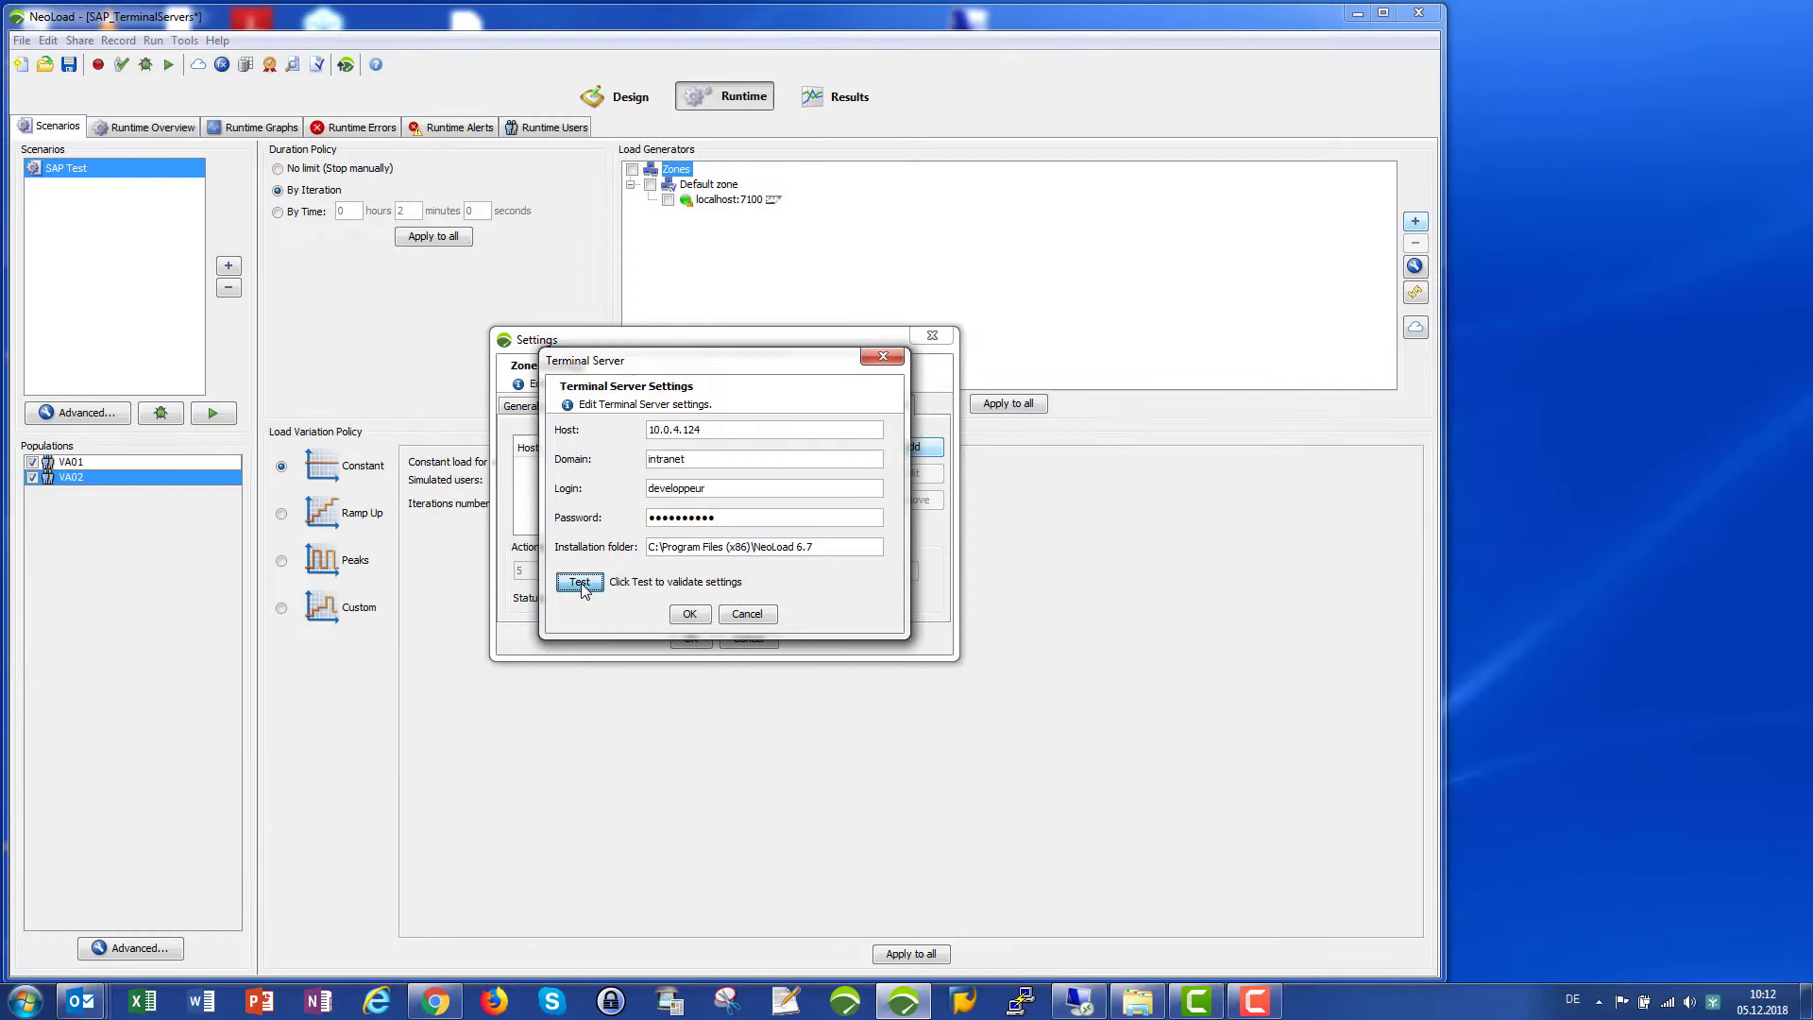
{"action": "left_click", "coordinate": [579, 585]}
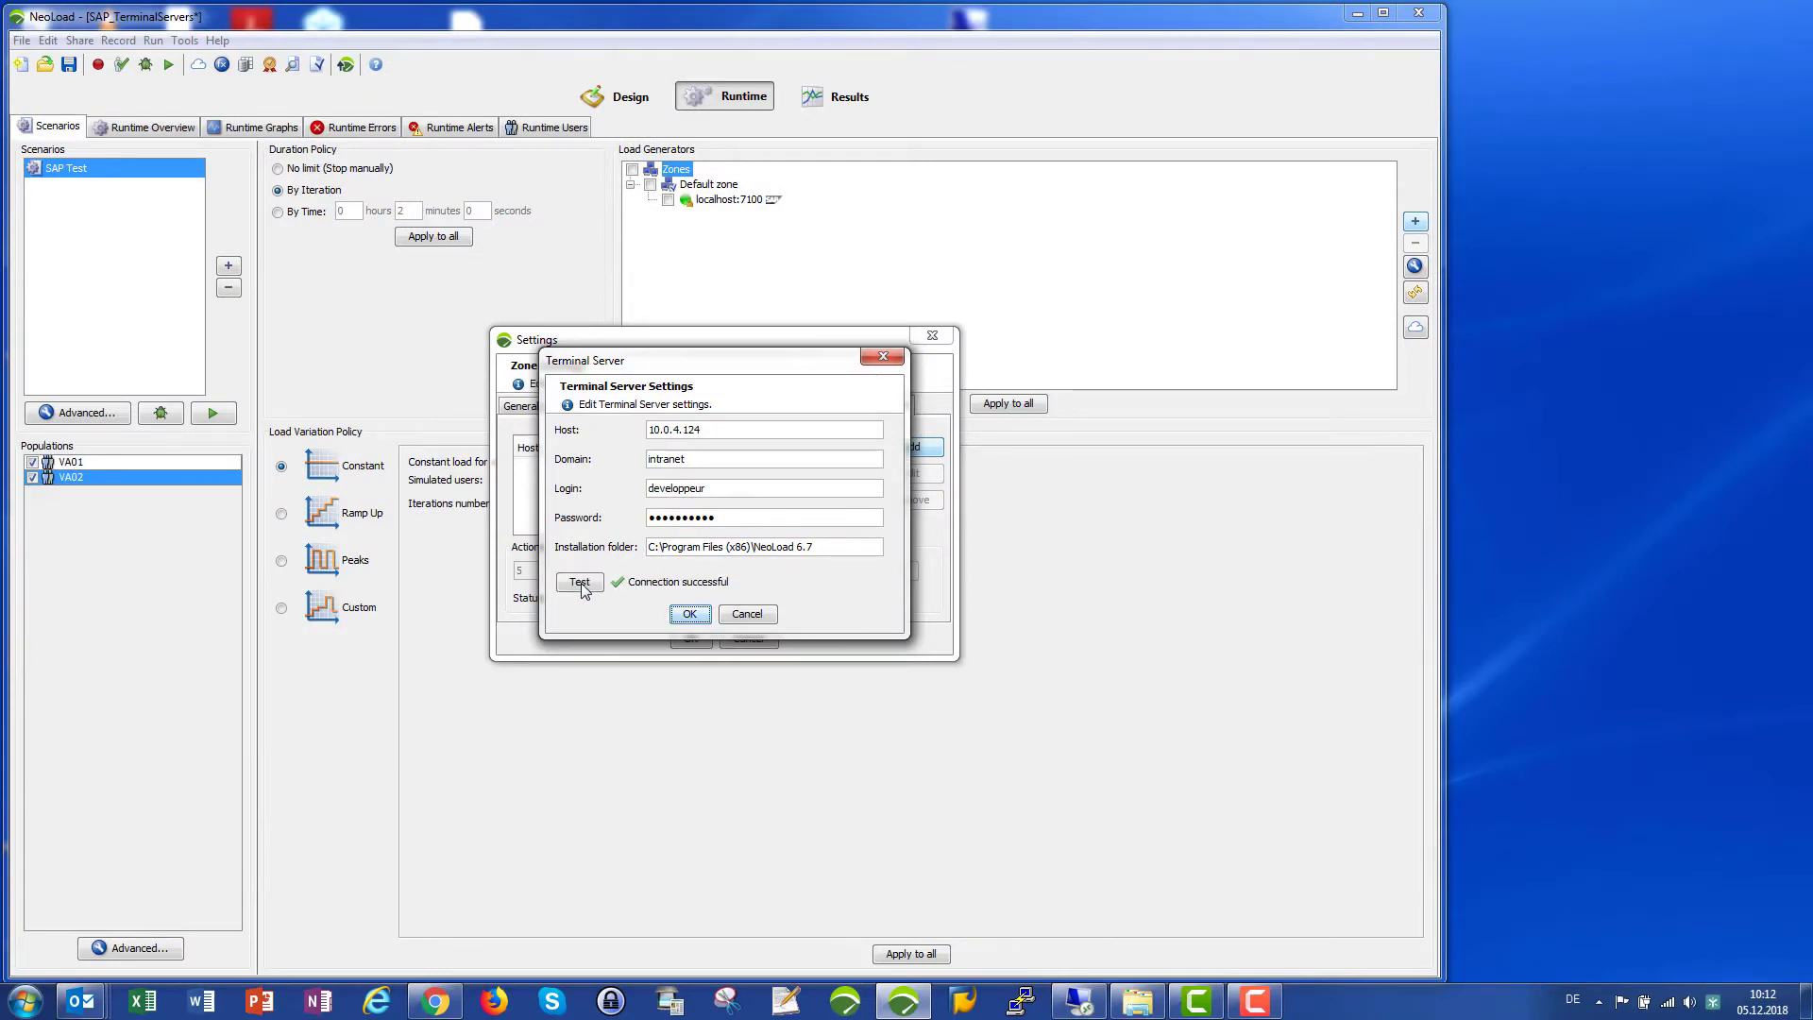
{"action": "left_click", "coordinate": [687, 614]}
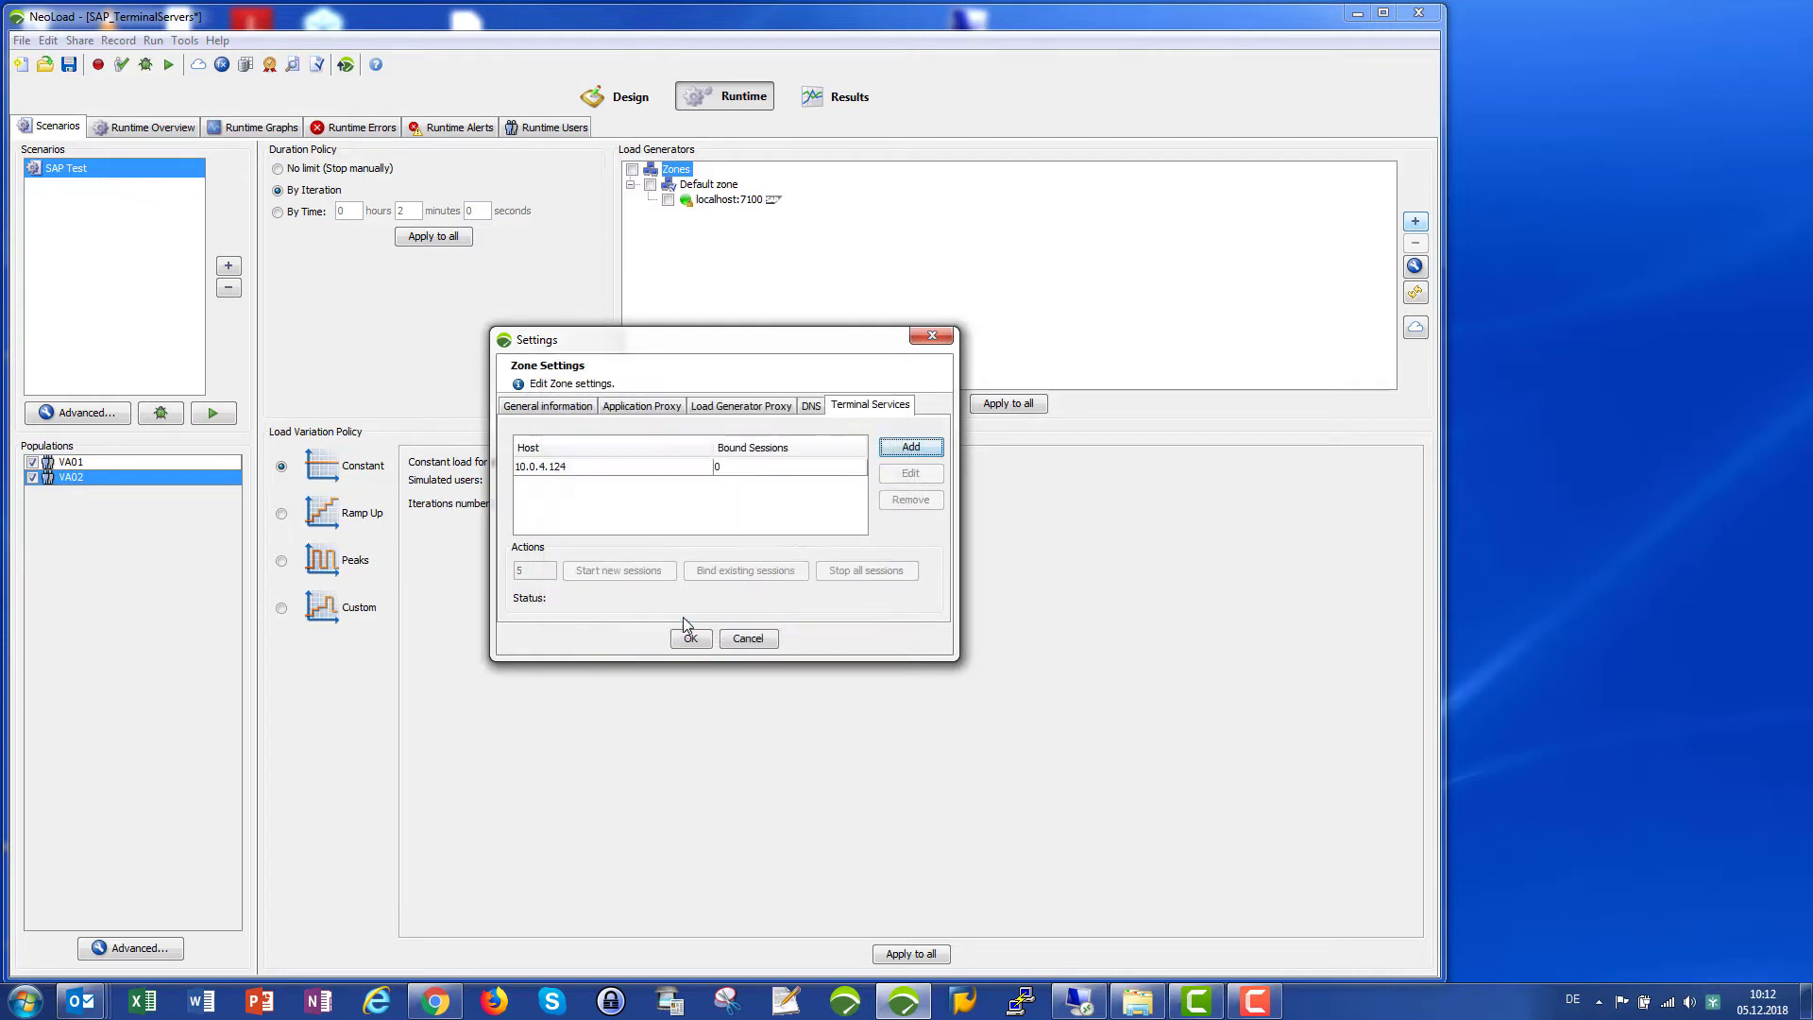
- Start two new Remote Desktop sessions on host 10.0.4.124 and move their windows aside
{"action": "left_click", "coordinate": [671, 467]}
{"action": "type", "text": "2"}
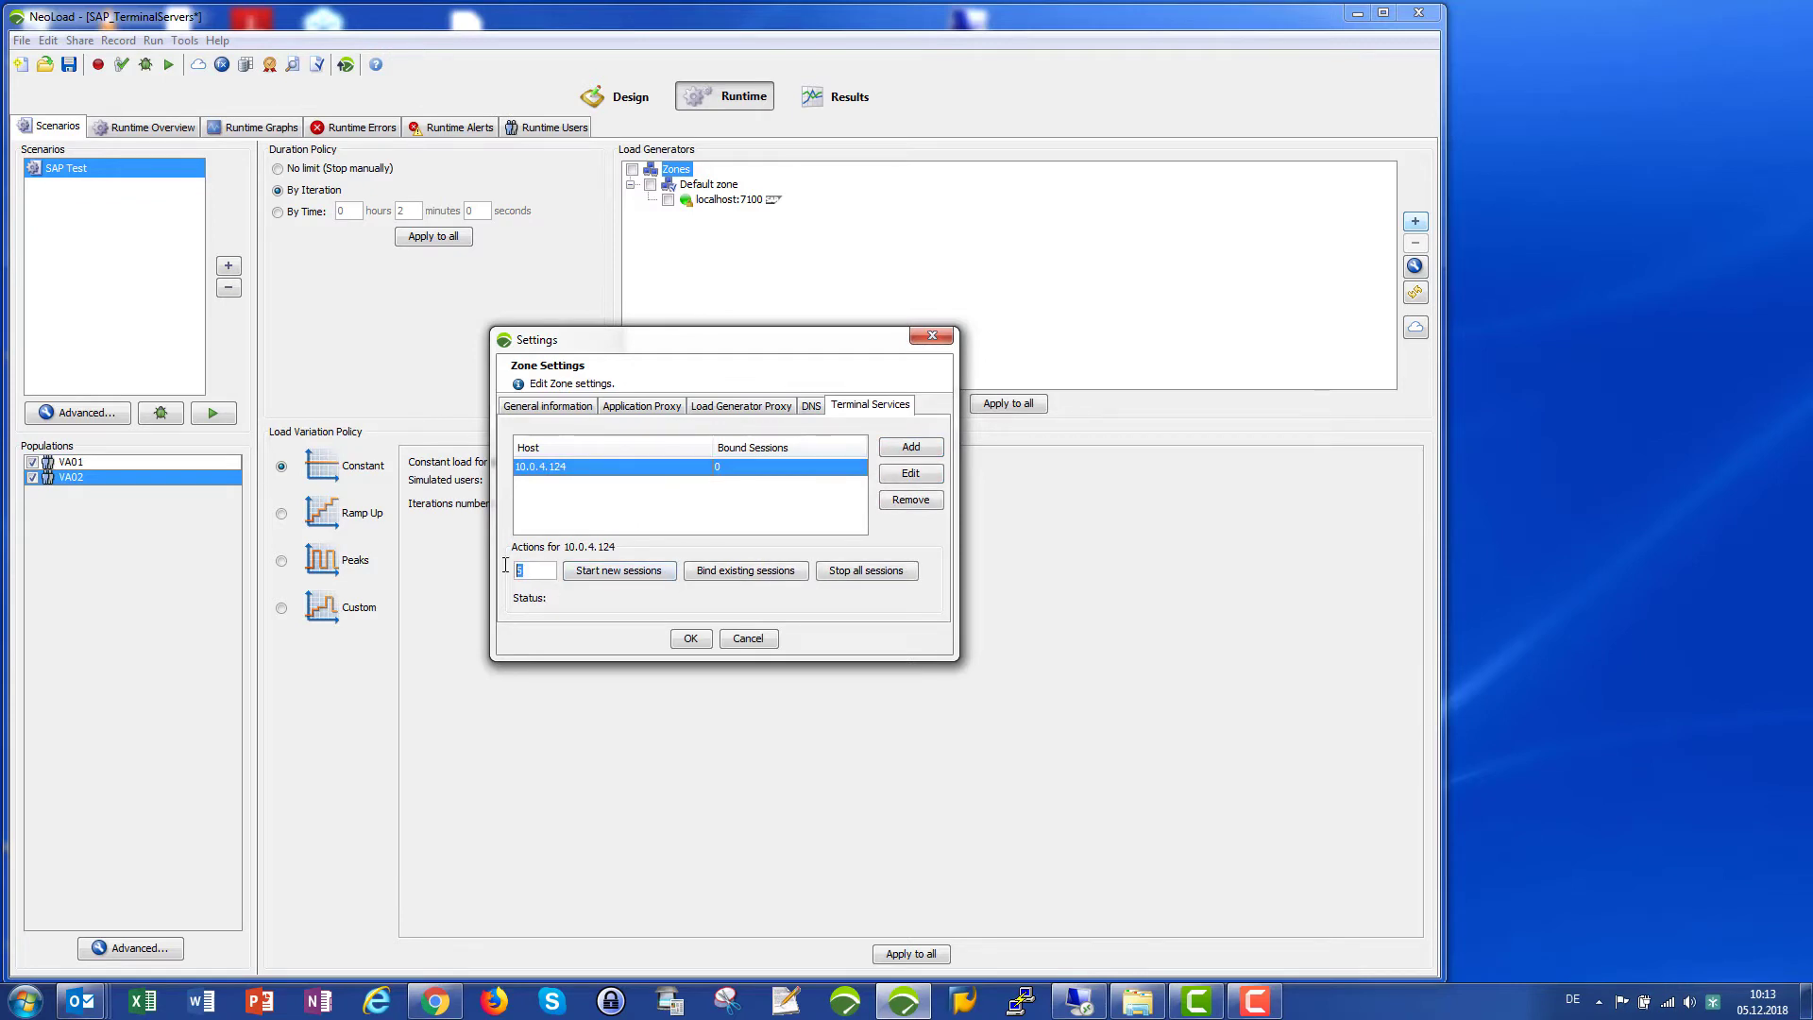
{"action": "left_click", "coordinate": [598, 572]}
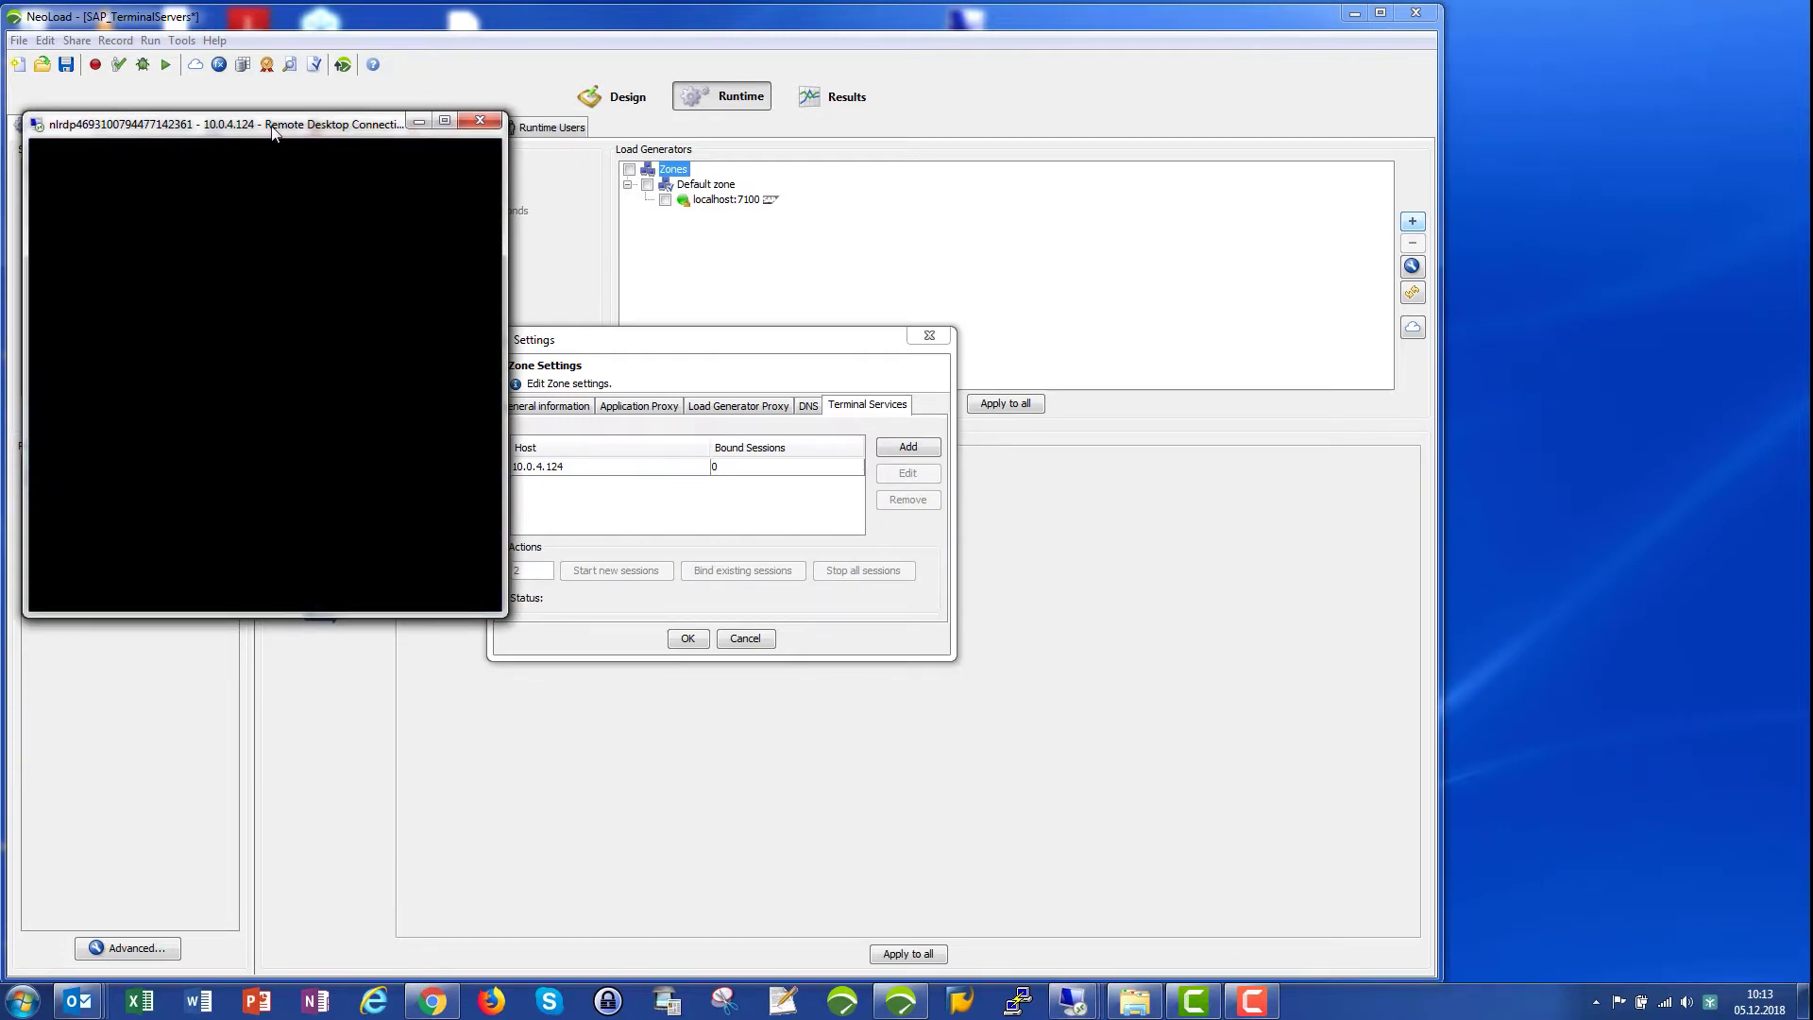
{"action": "left_click_drag", "start_coordinate": [274, 132], "coordinate": [1570, 24]}
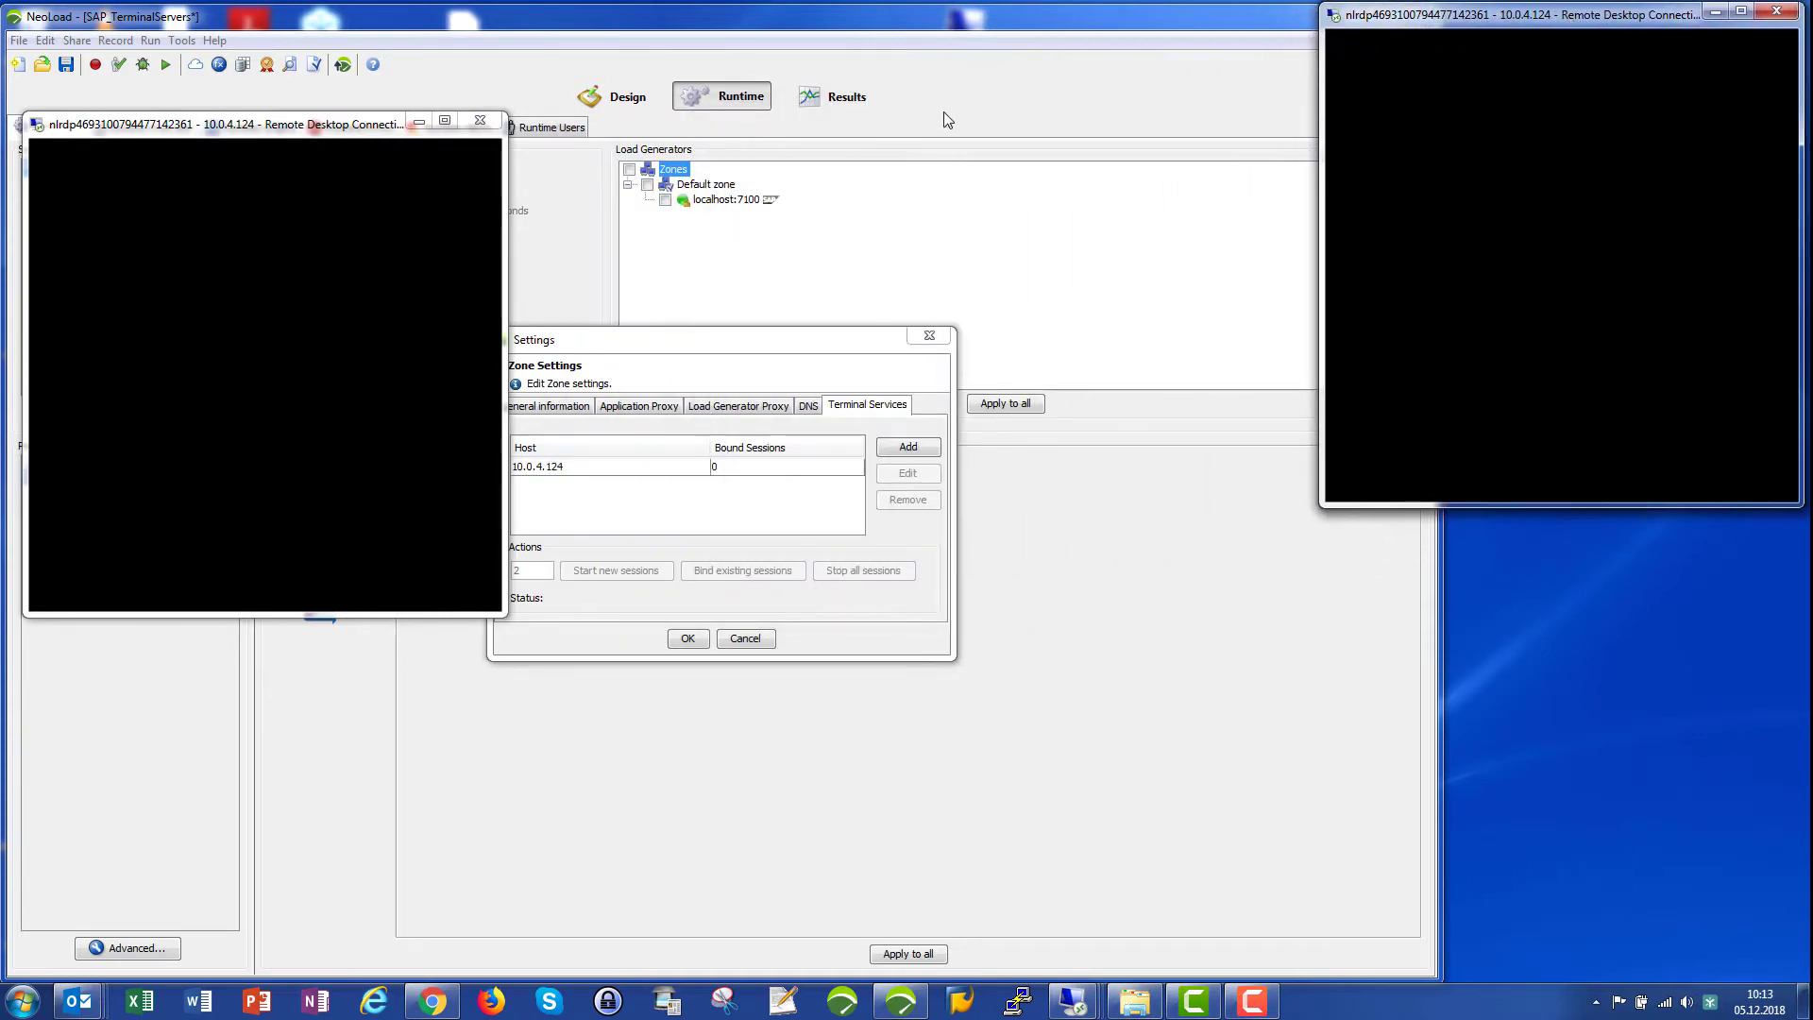
{"action": "left_click_drag", "start_coordinate": [389, 131], "coordinate": [1667, 498]}
{"action": "left_click", "coordinate": [659, 468]}
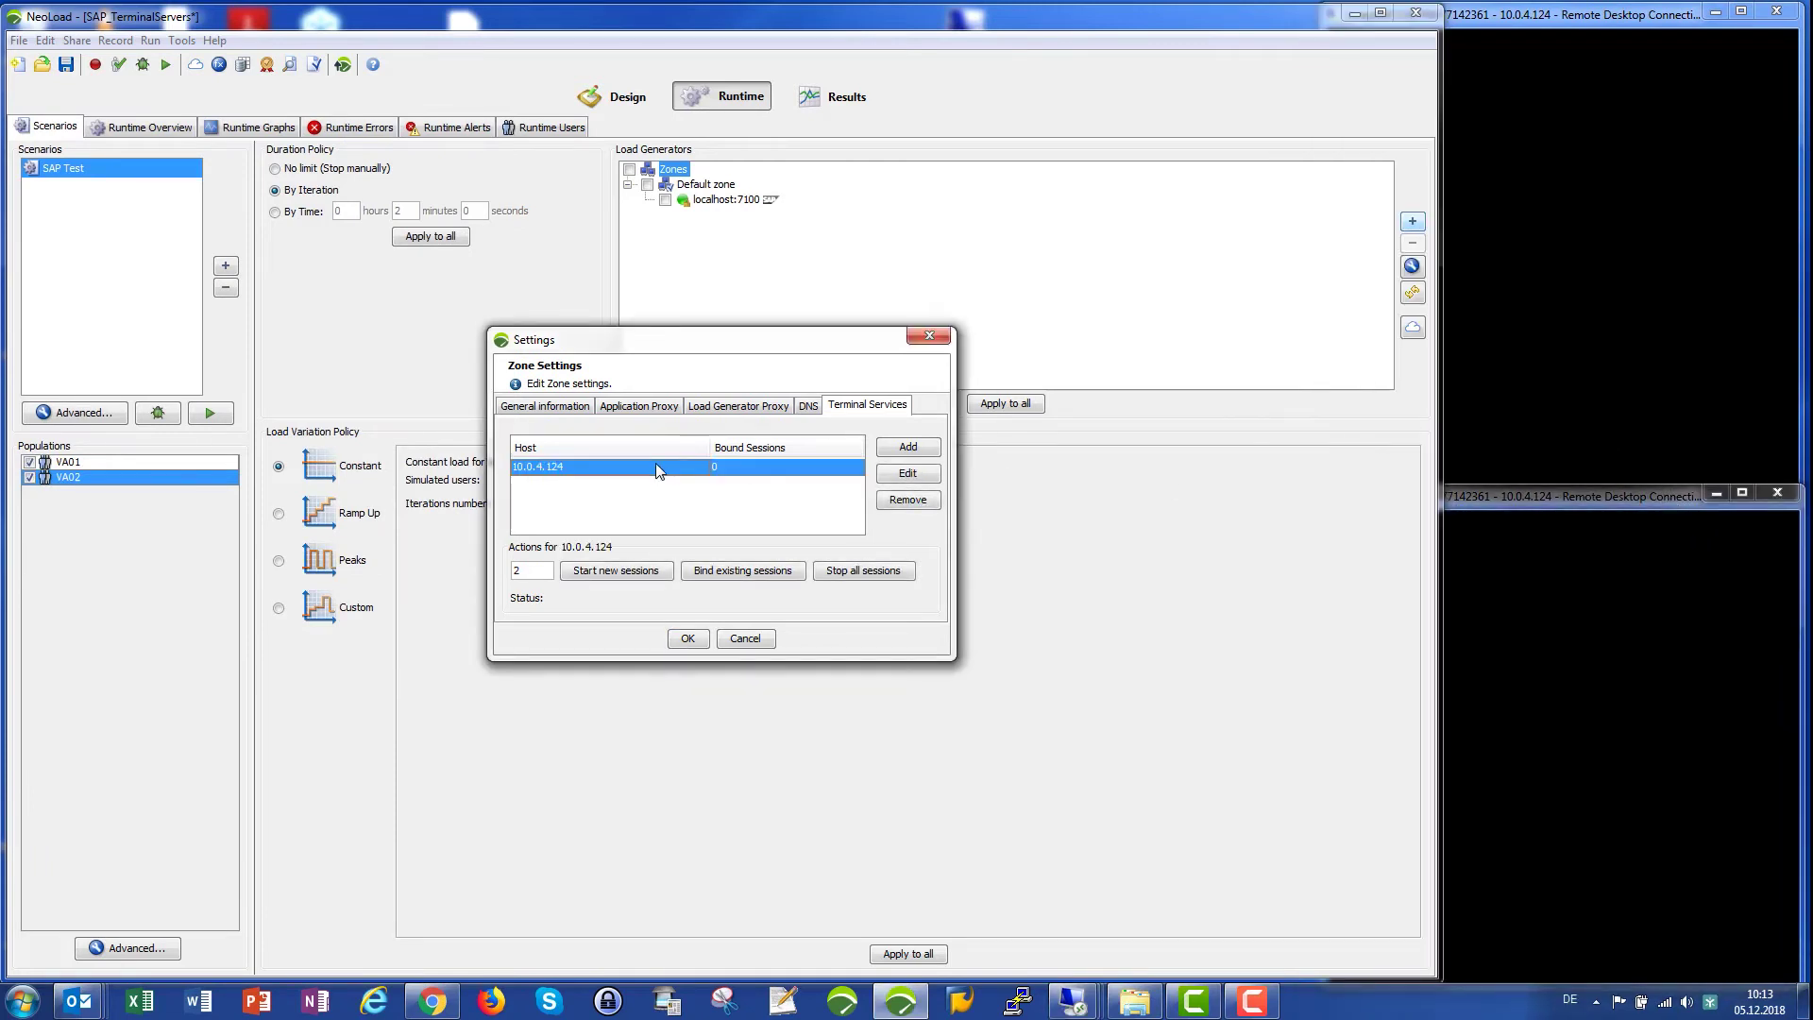
- Bind both existing sessions to host 10.0.4.124 so Bound Sessions reads 2
{"action": "left_click", "coordinate": [720, 572]}
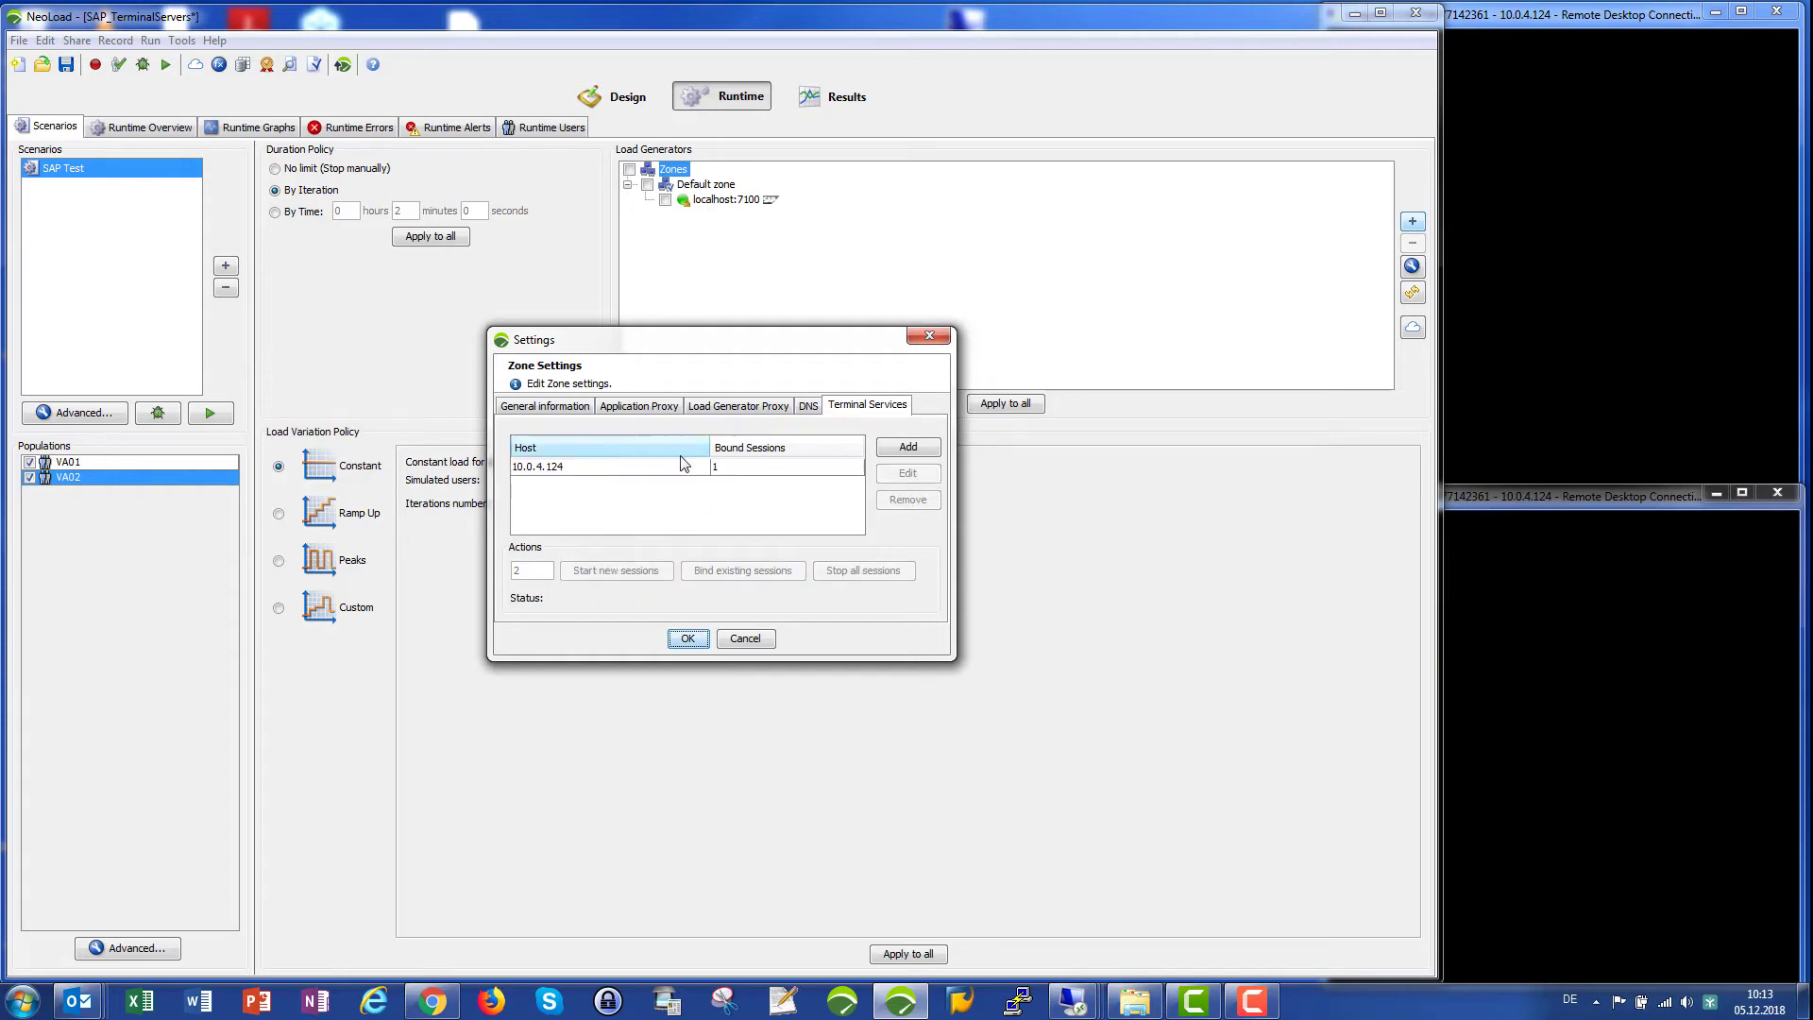
{"action": "left_click", "coordinate": [658, 469]}
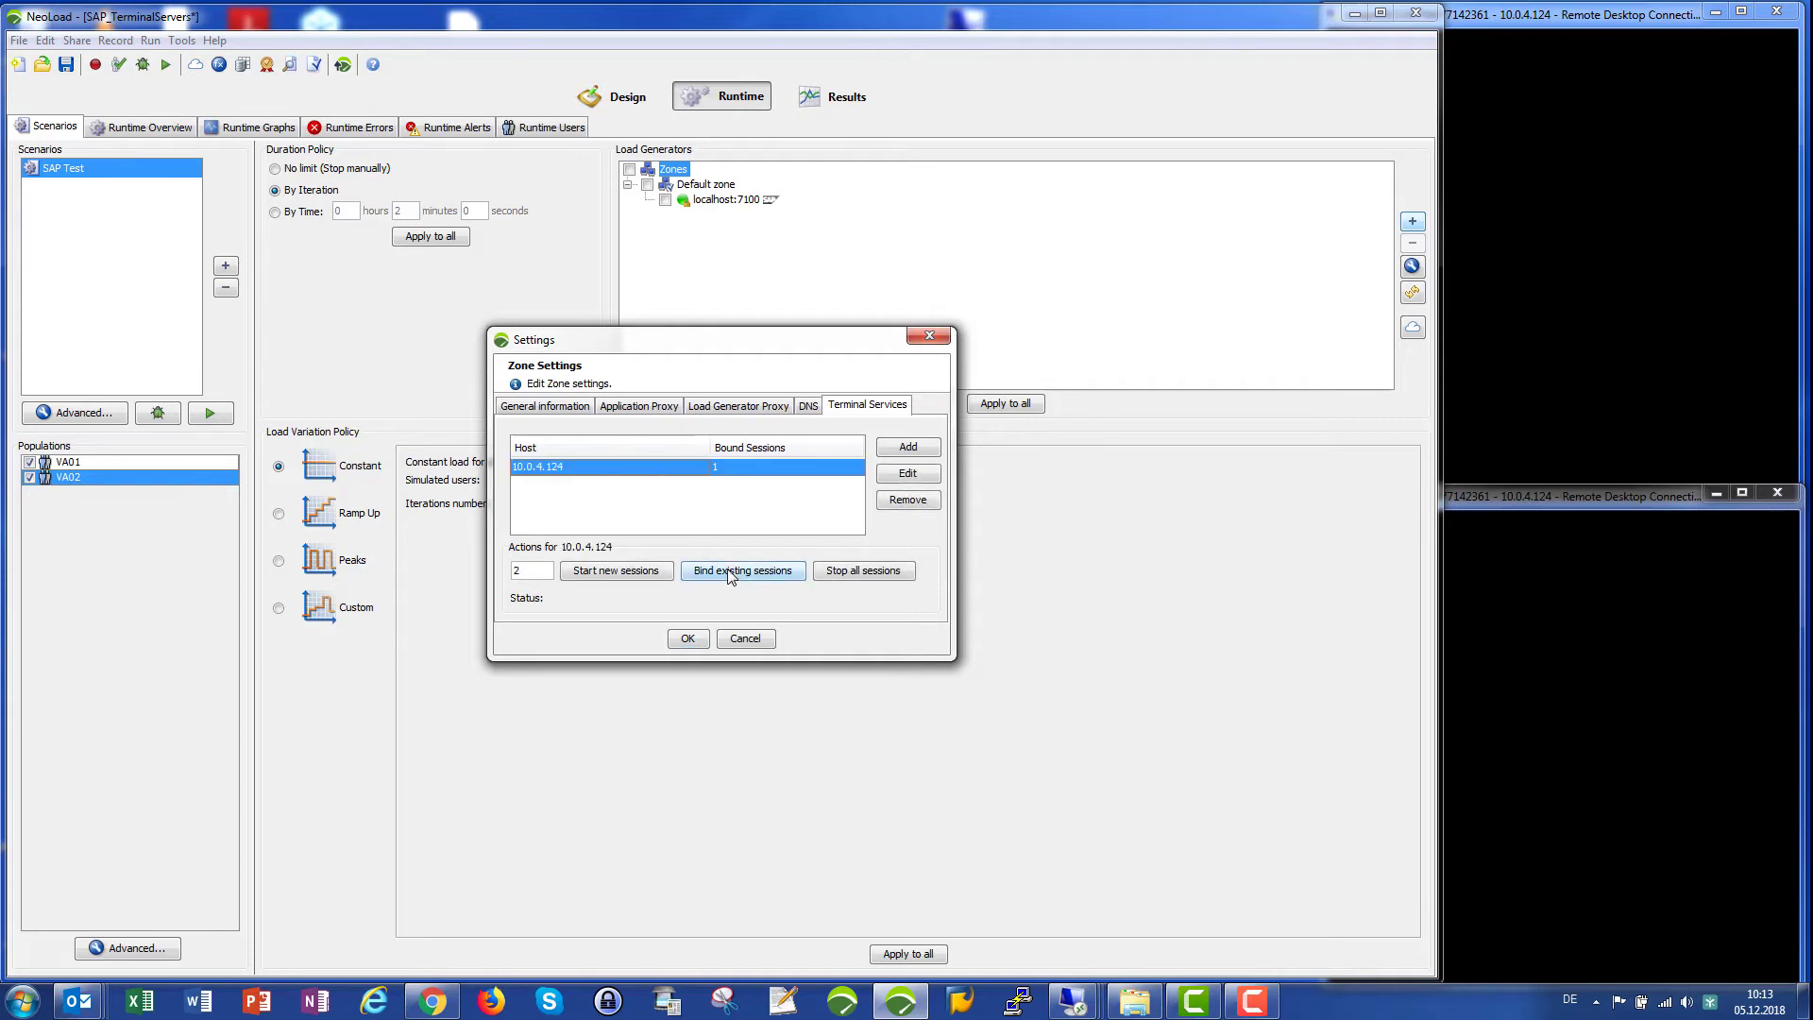
{"action": "left_click", "coordinate": [727, 571]}
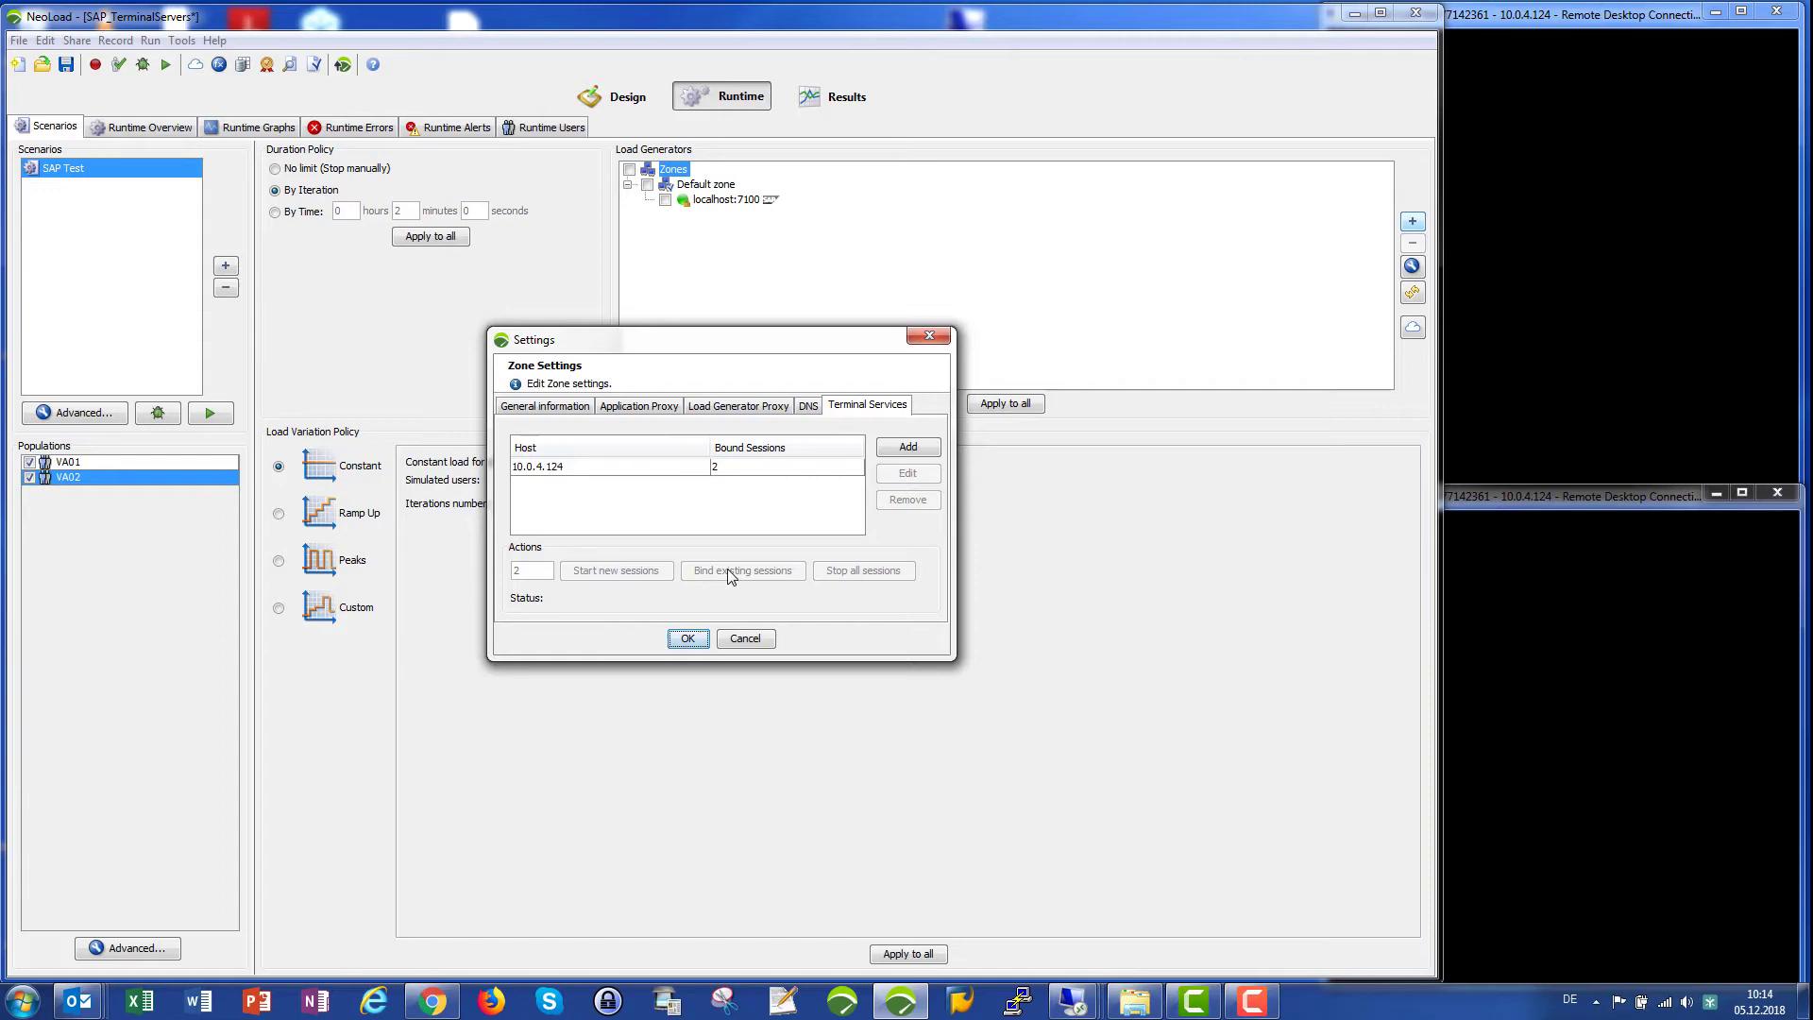
{"action": "left_click", "coordinate": [783, 471]}
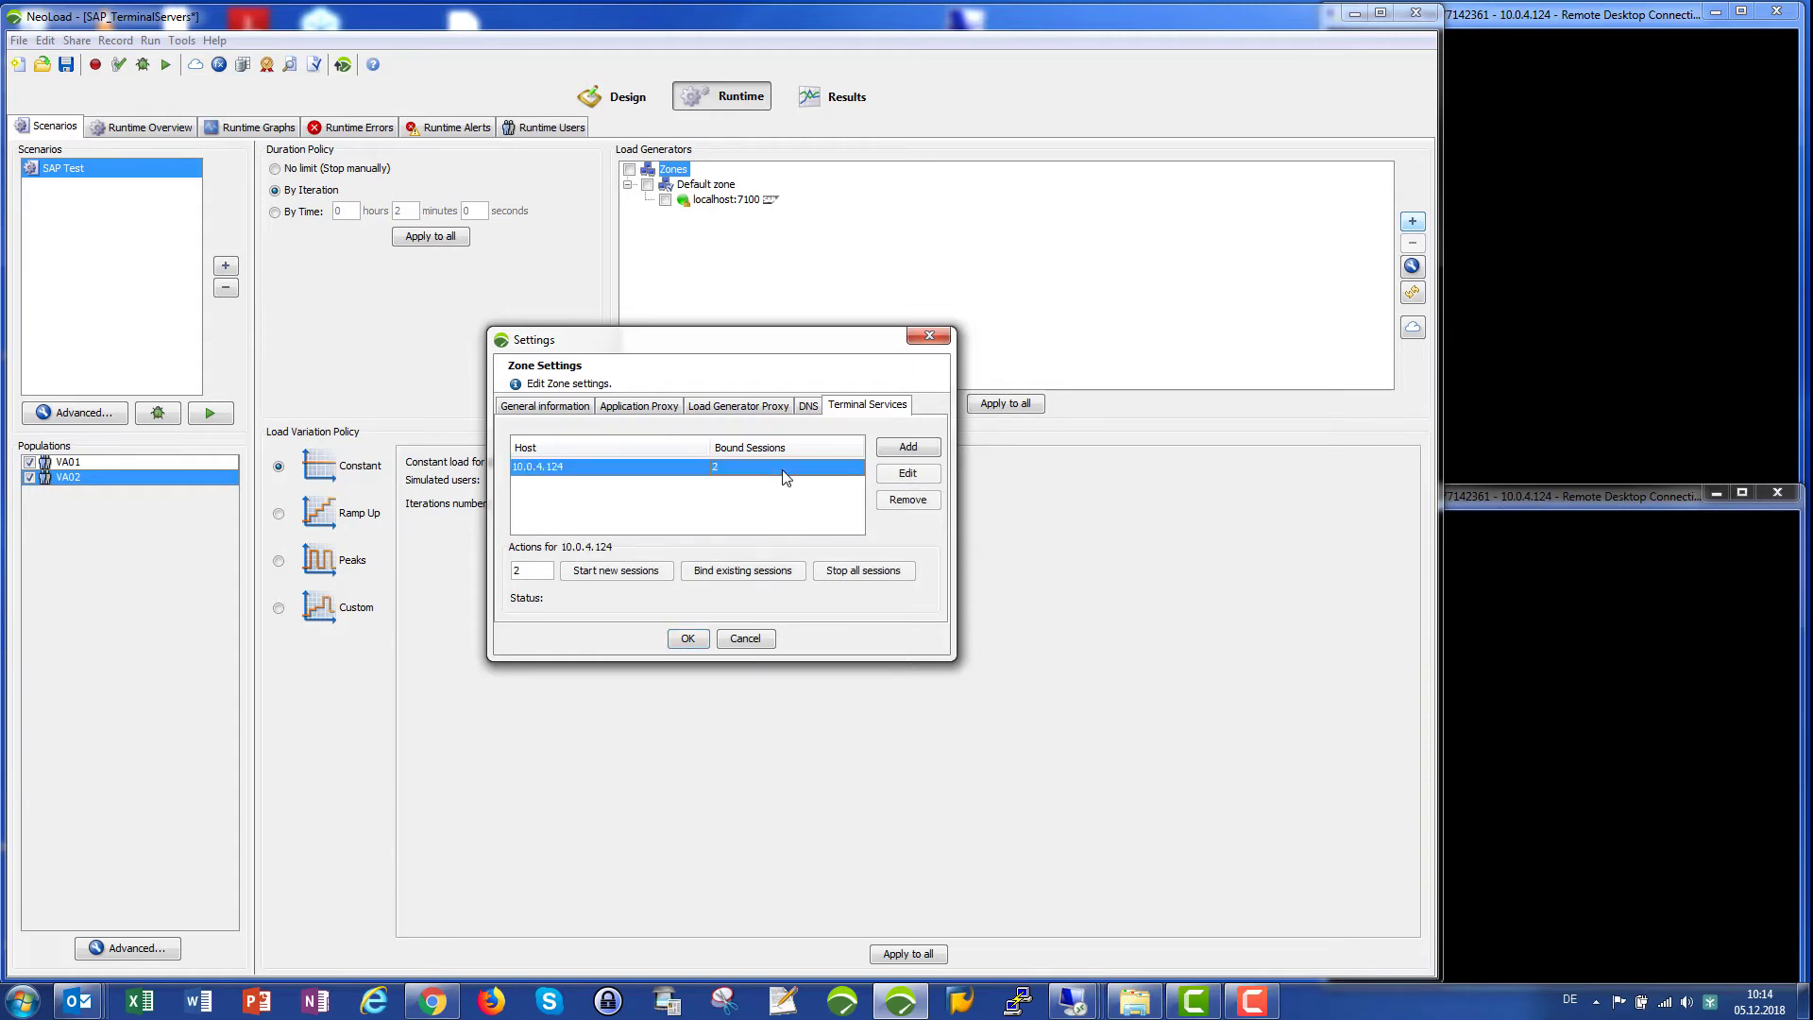
- Confirm the zone, assign generator 7102 to VA02 and 7101 to VA01, then start the test
{"action": "left_click", "coordinate": [687, 639]}
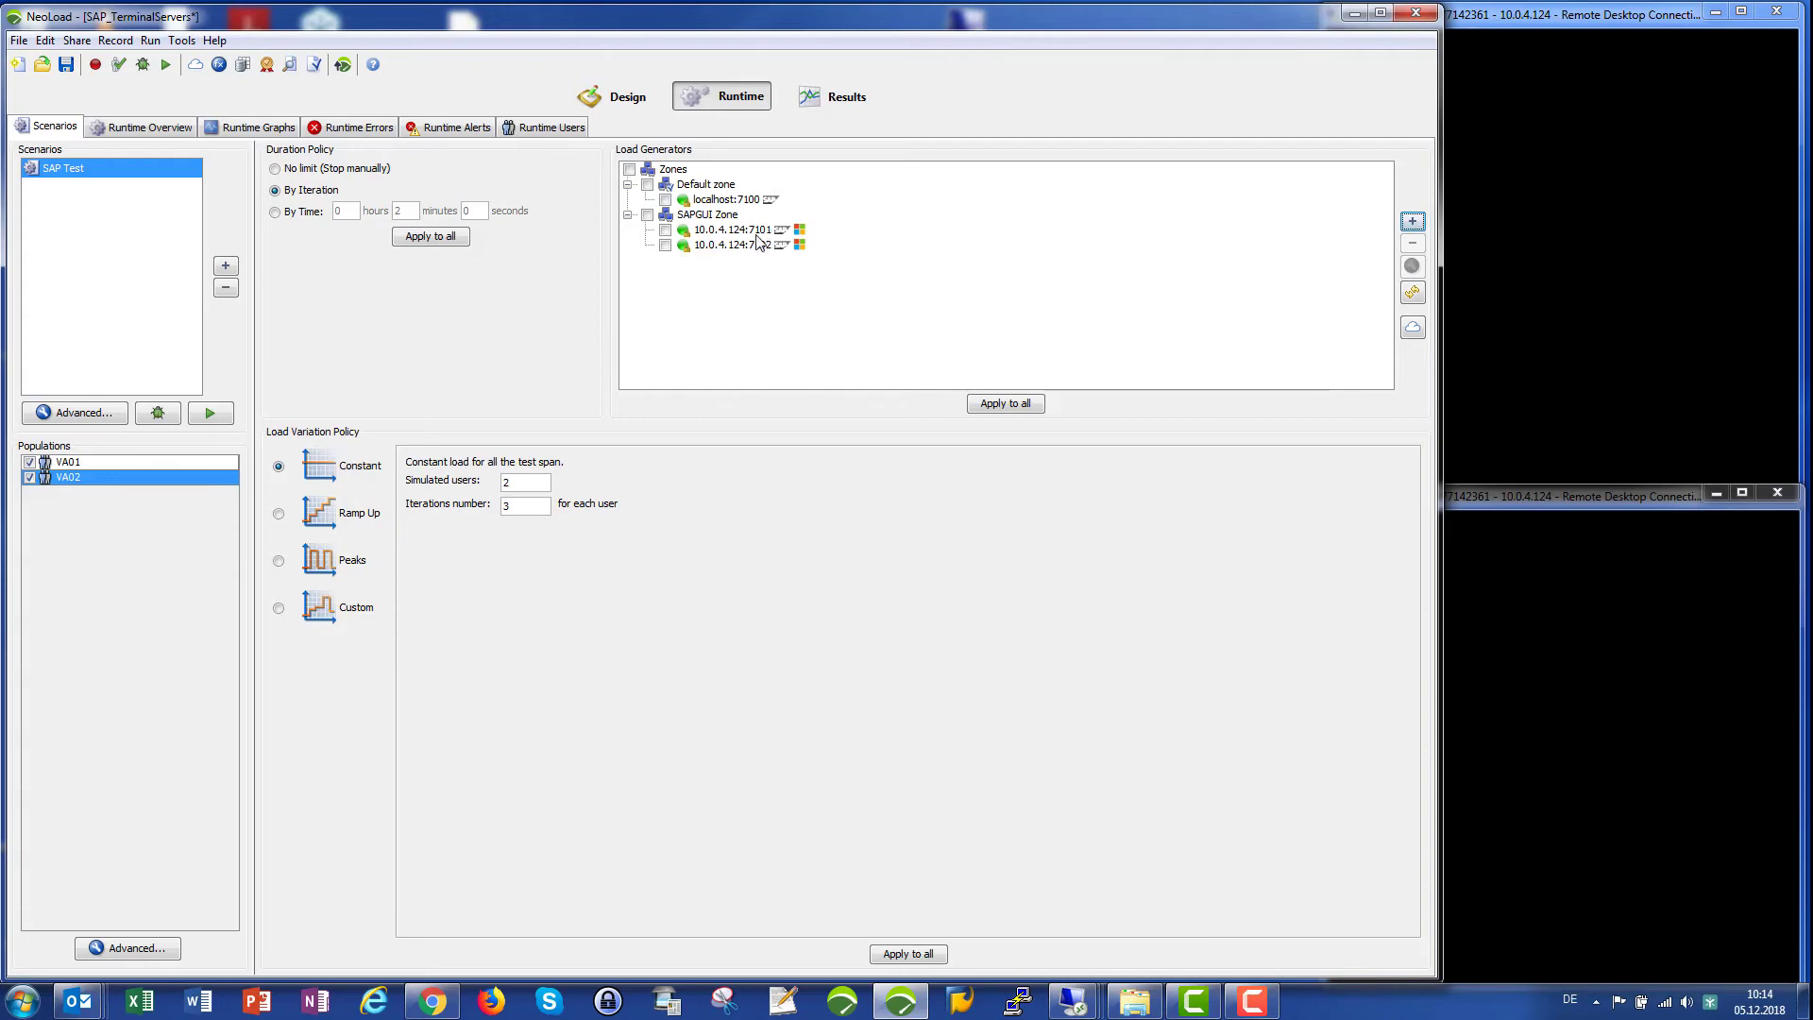
{"action": "left_click", "coordinate": [665, 244]}
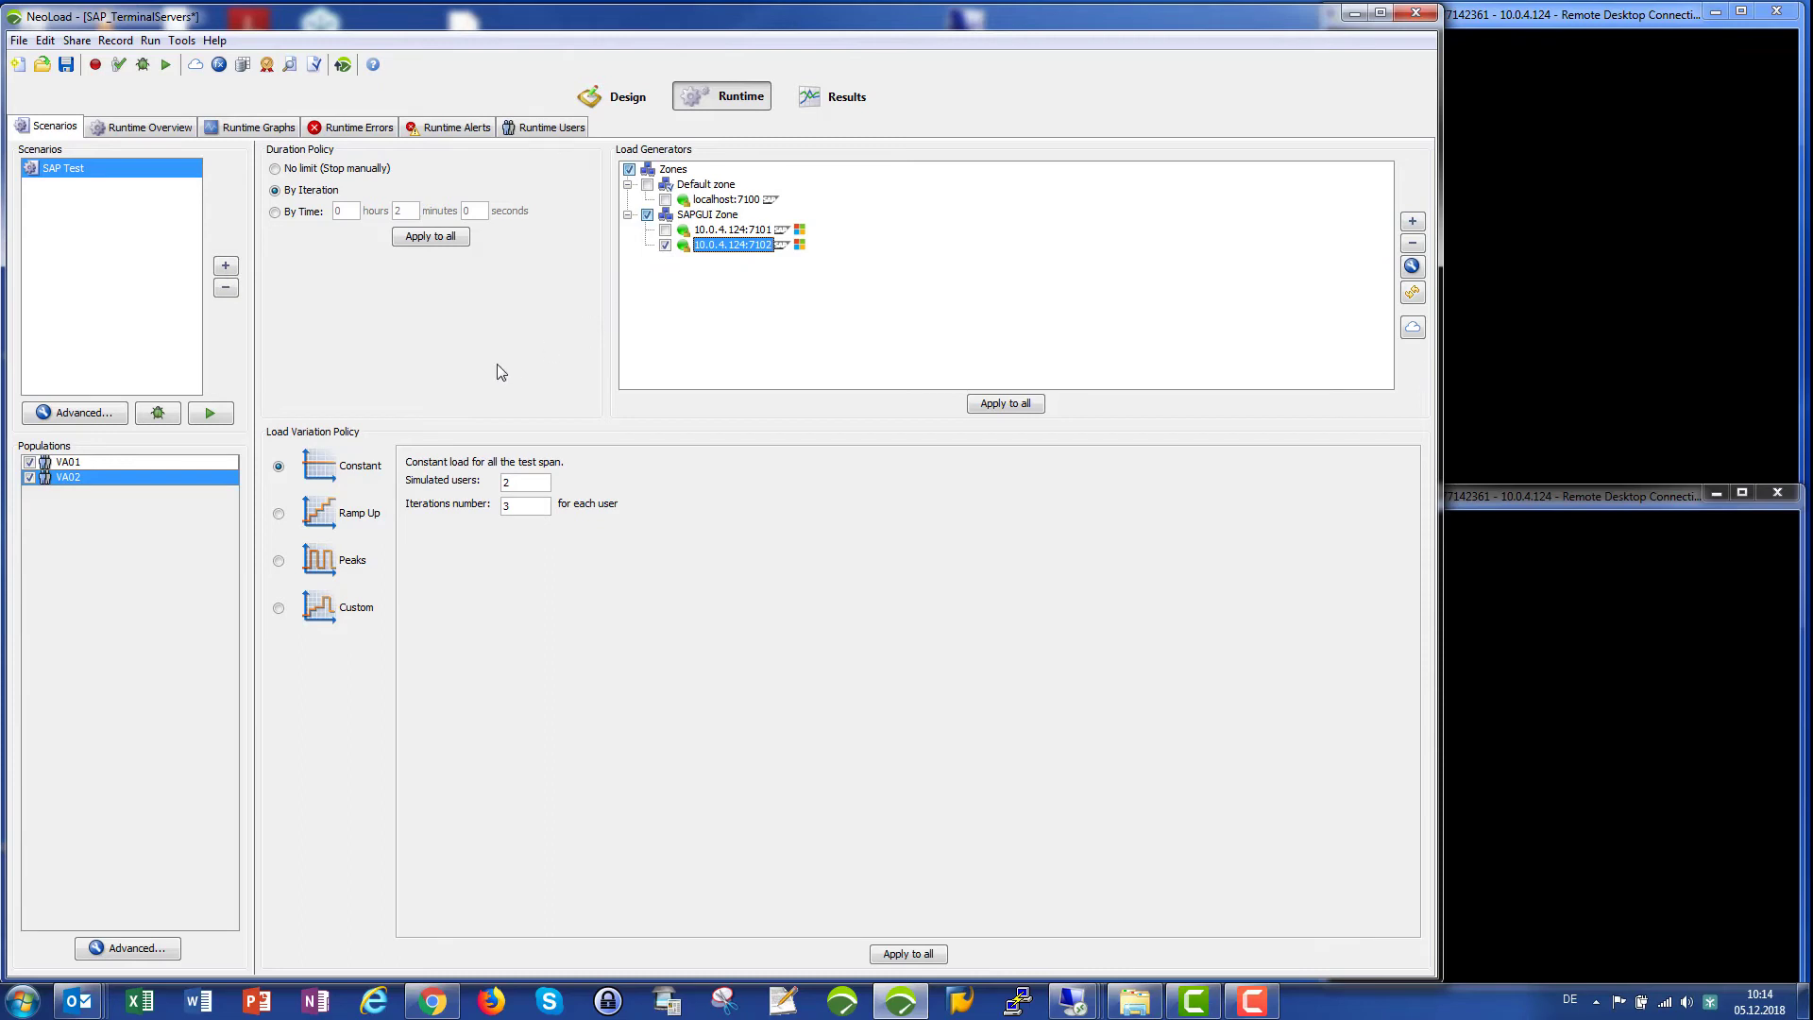
{"action": "left_click", "coordinate": [190, 464]}
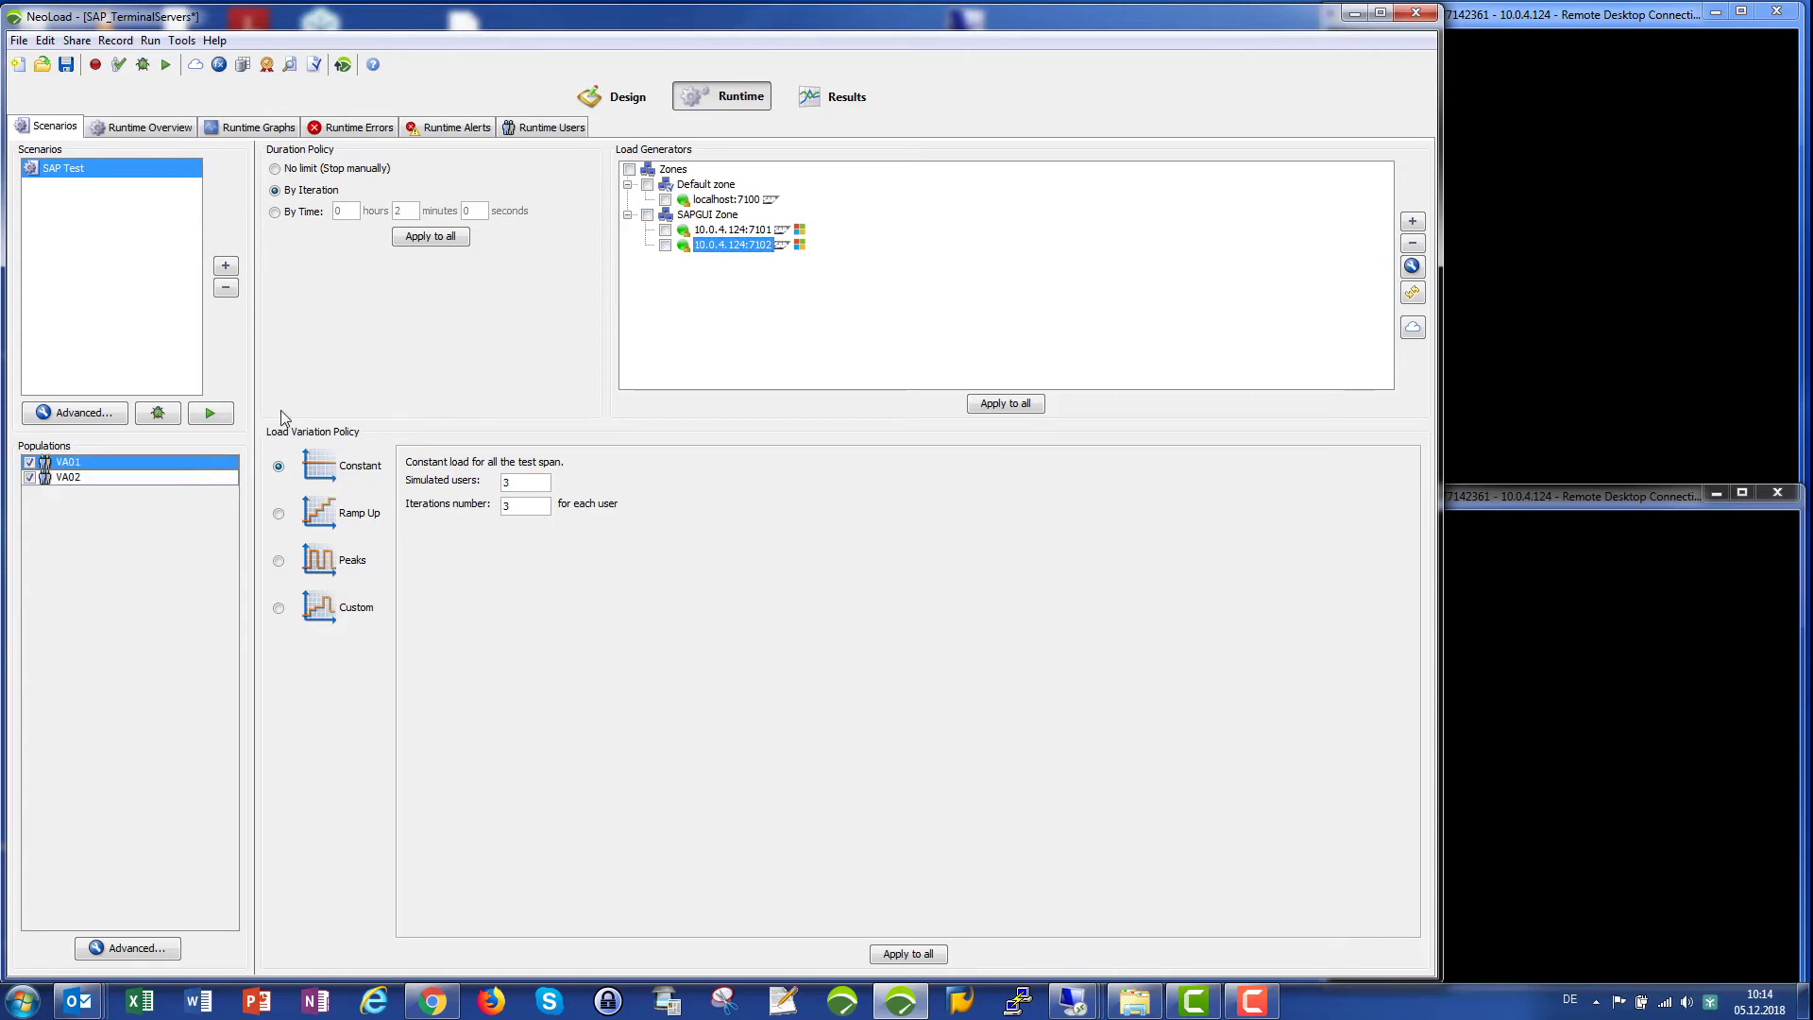
{"action": "left_click", "coordinate": [665, 230]}
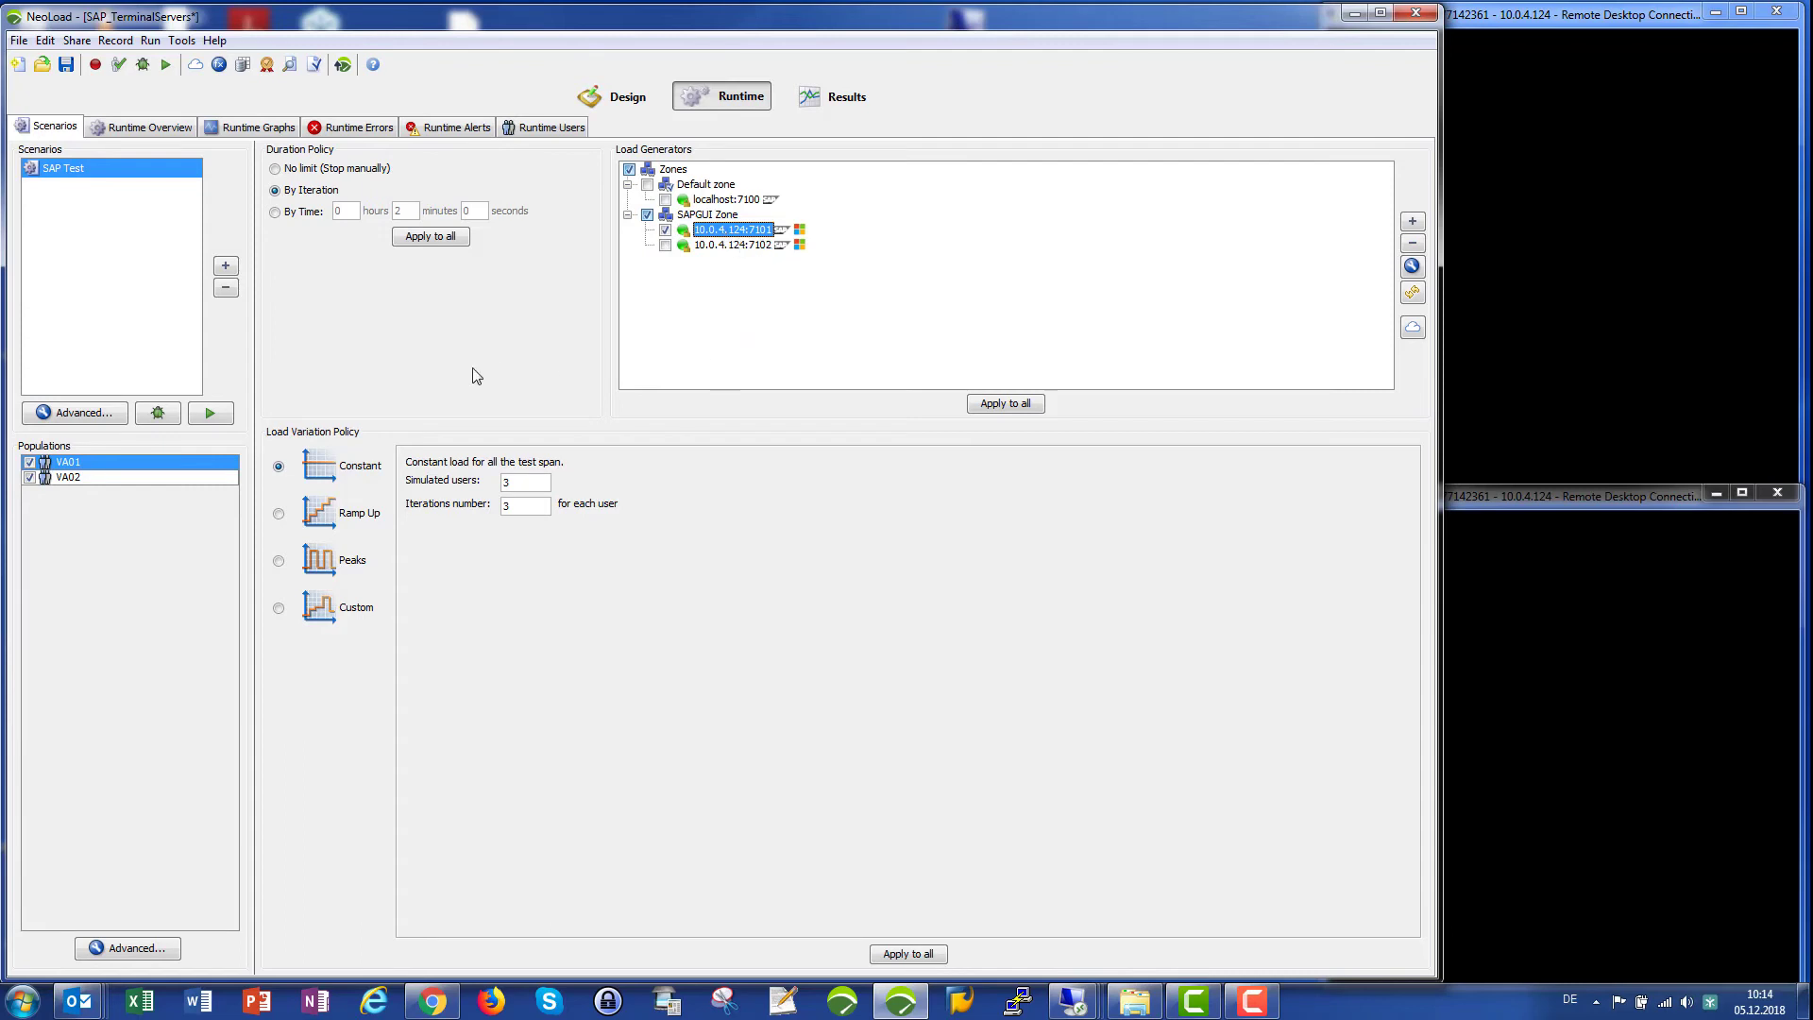
{"action": "left_click", "coordinate": [206, 418]}
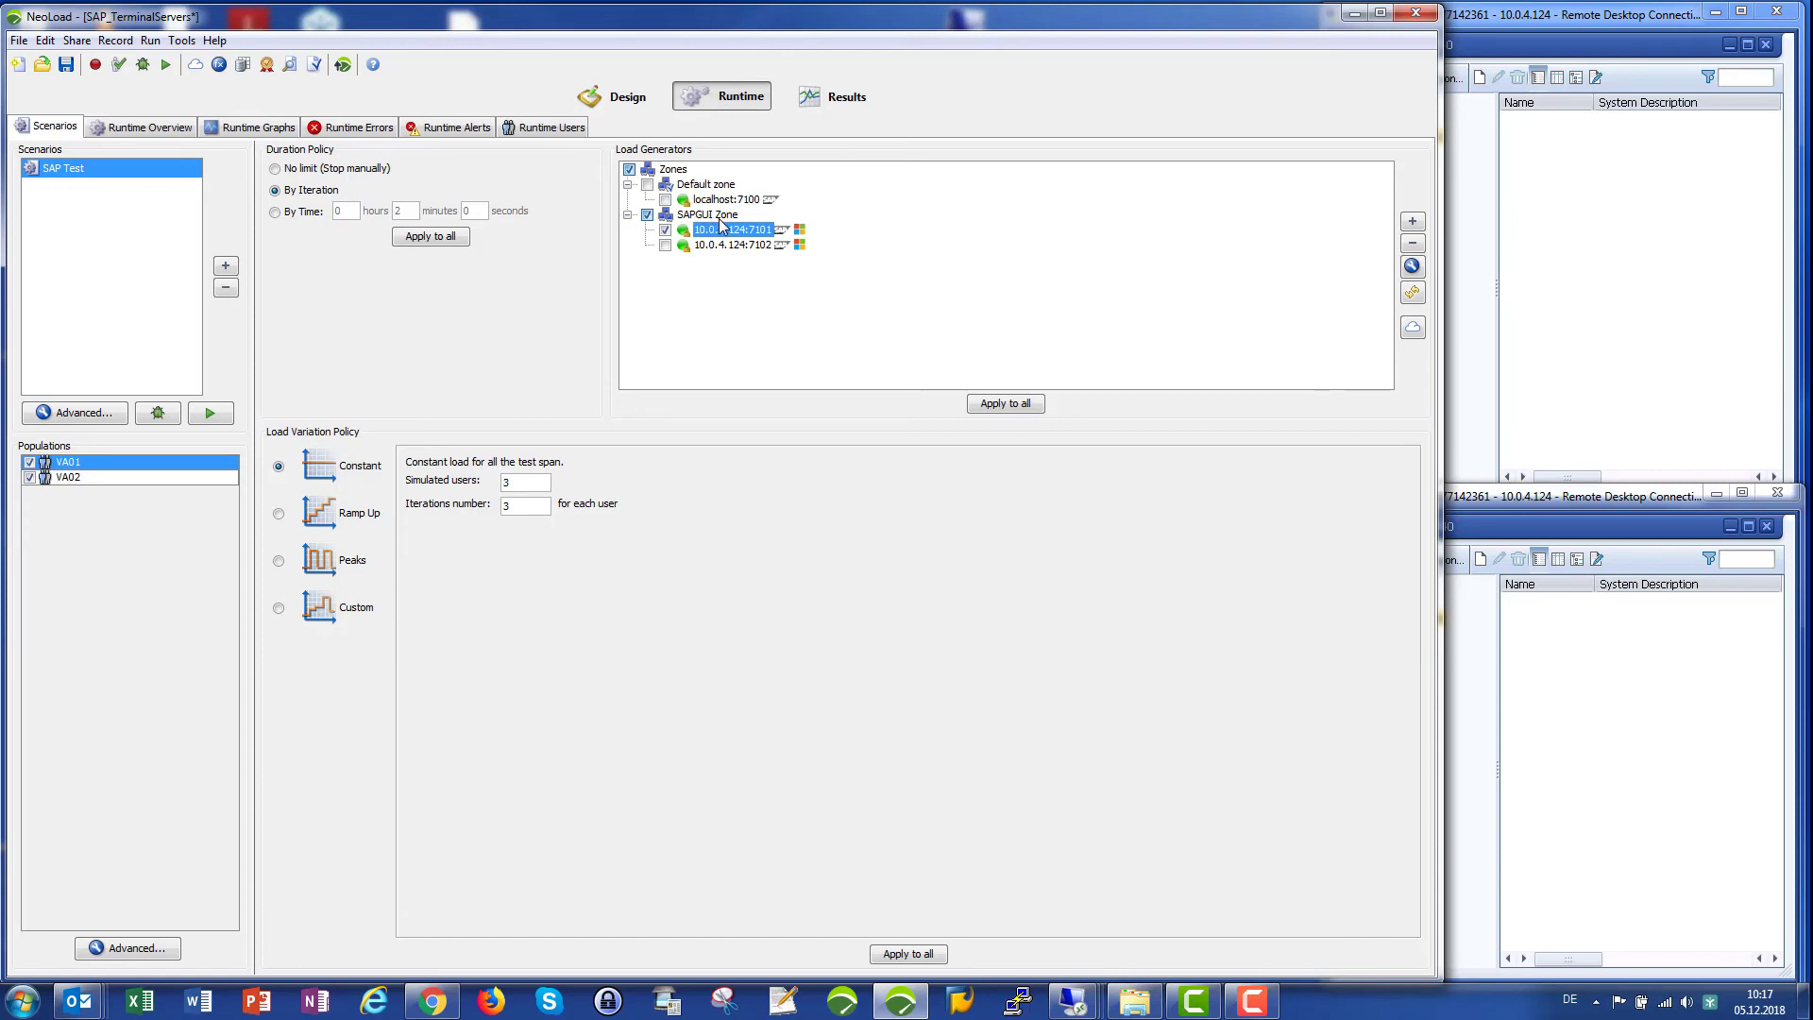
- Edit SAPGUI Zone's terminal services and stop all sessions on host 10.0.4.124
{"action": "left_click", "coordinate": [716, 217]}
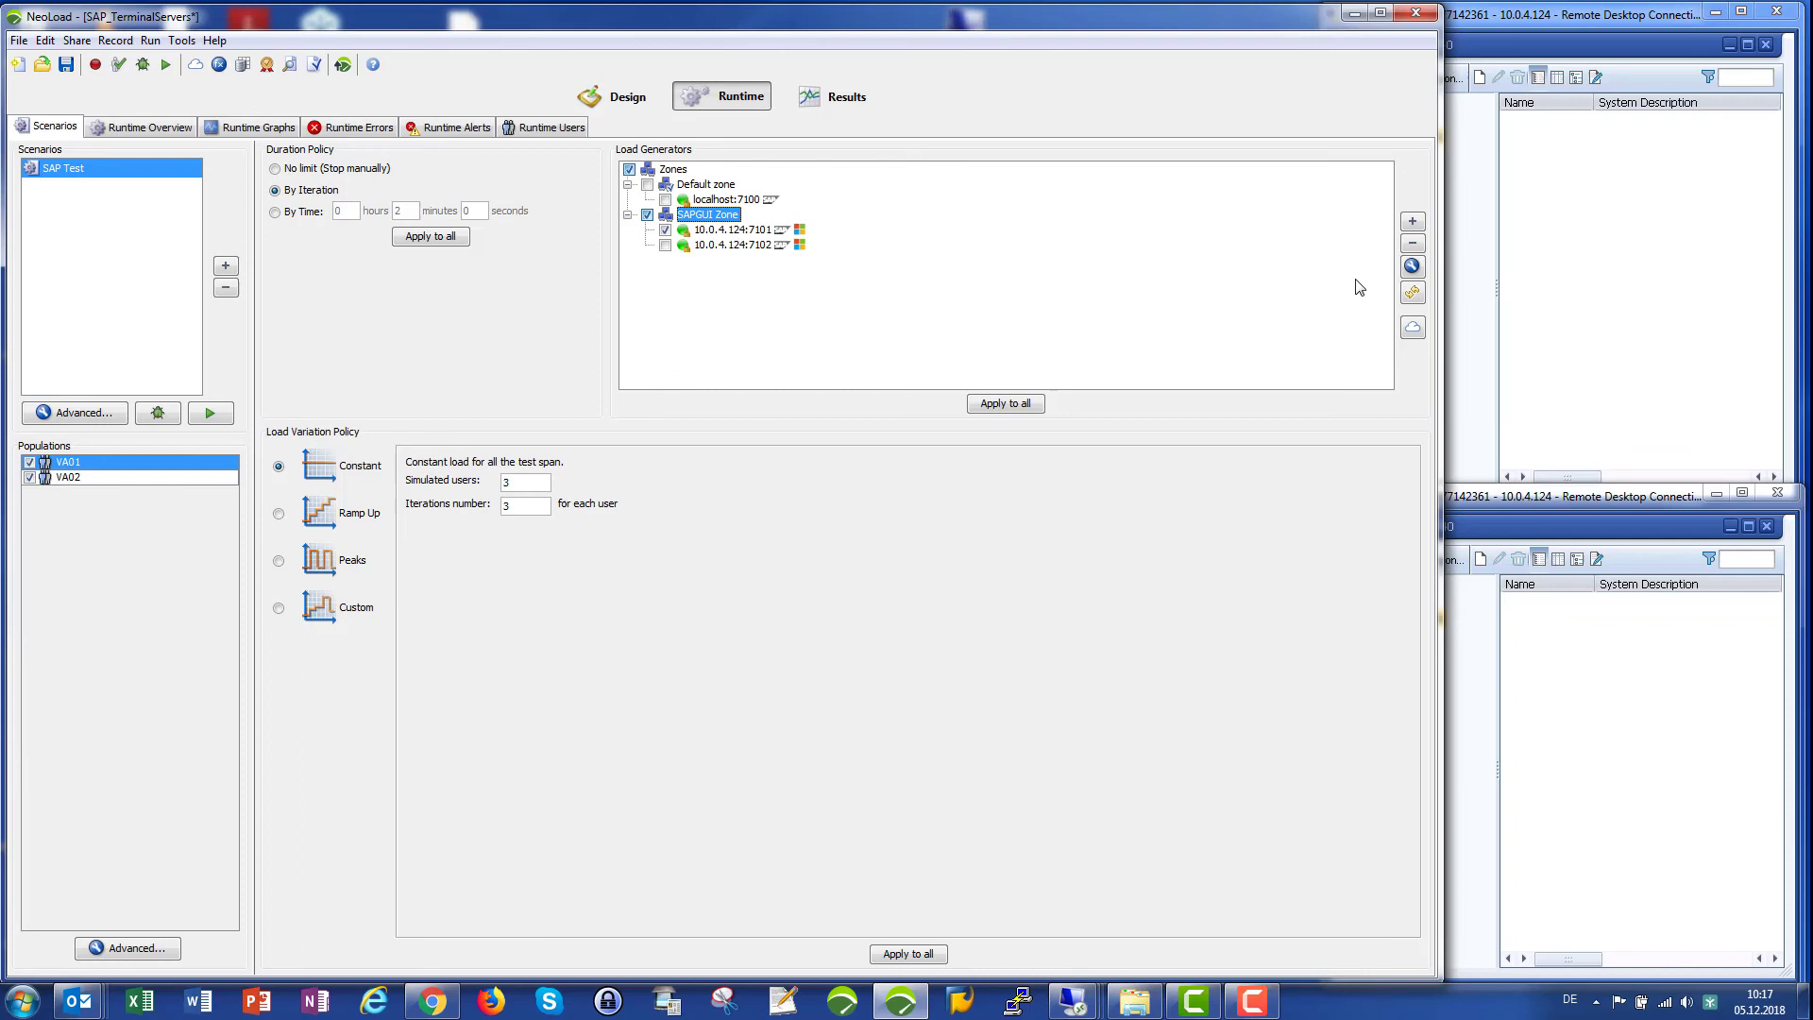
{"action": "left_click", "coordinate": [1412, 270]}
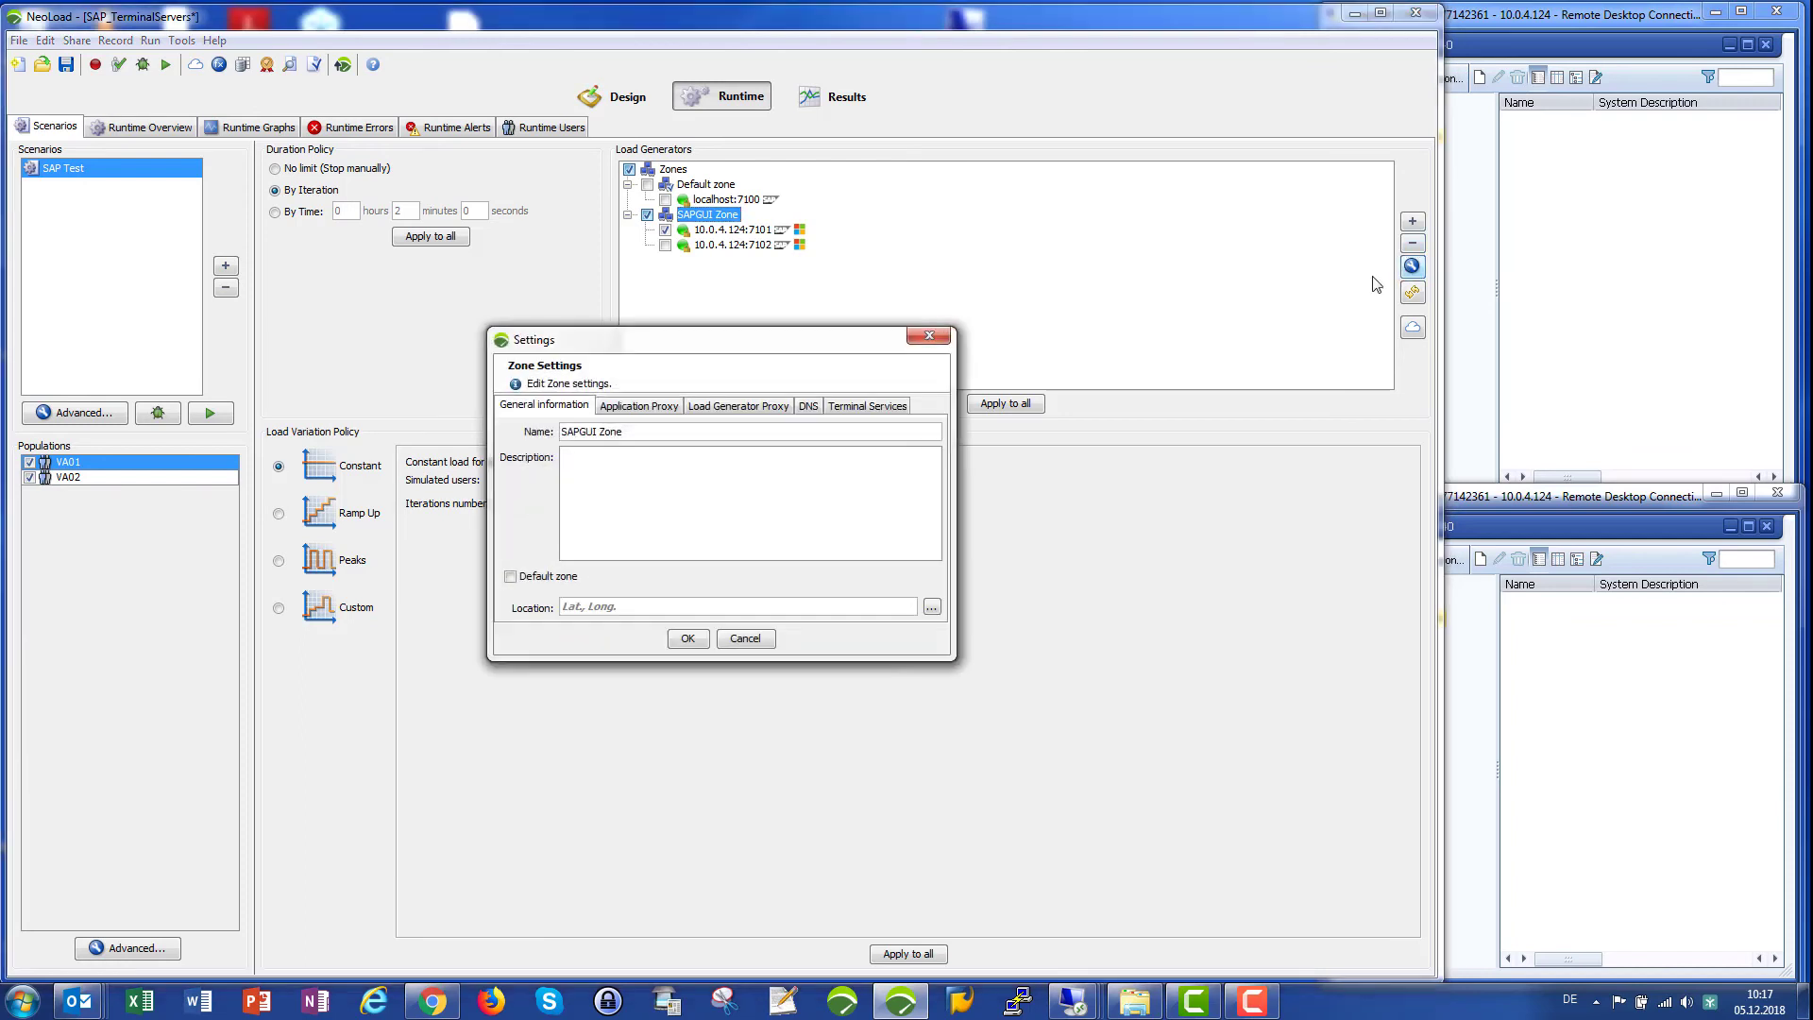
{"action": "left_click", "coordinate": [856, 409]}
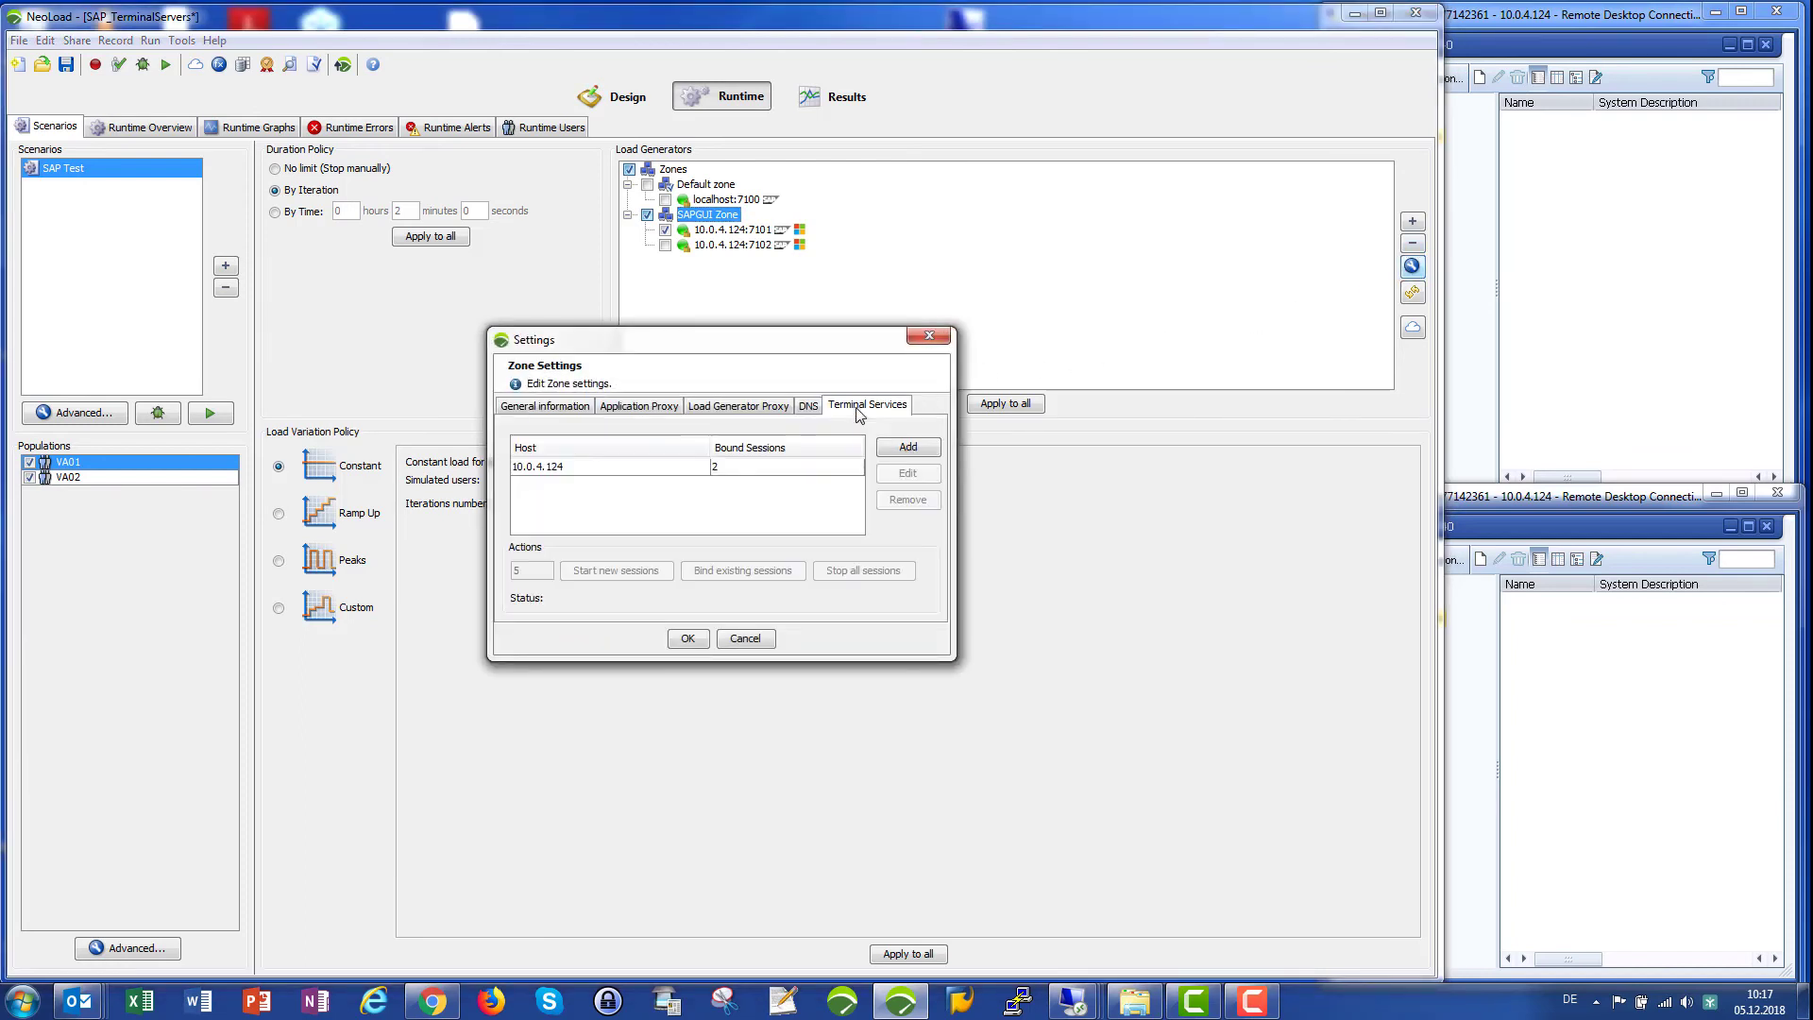
{"action": "left_click", "coordinate": [673, 465]}
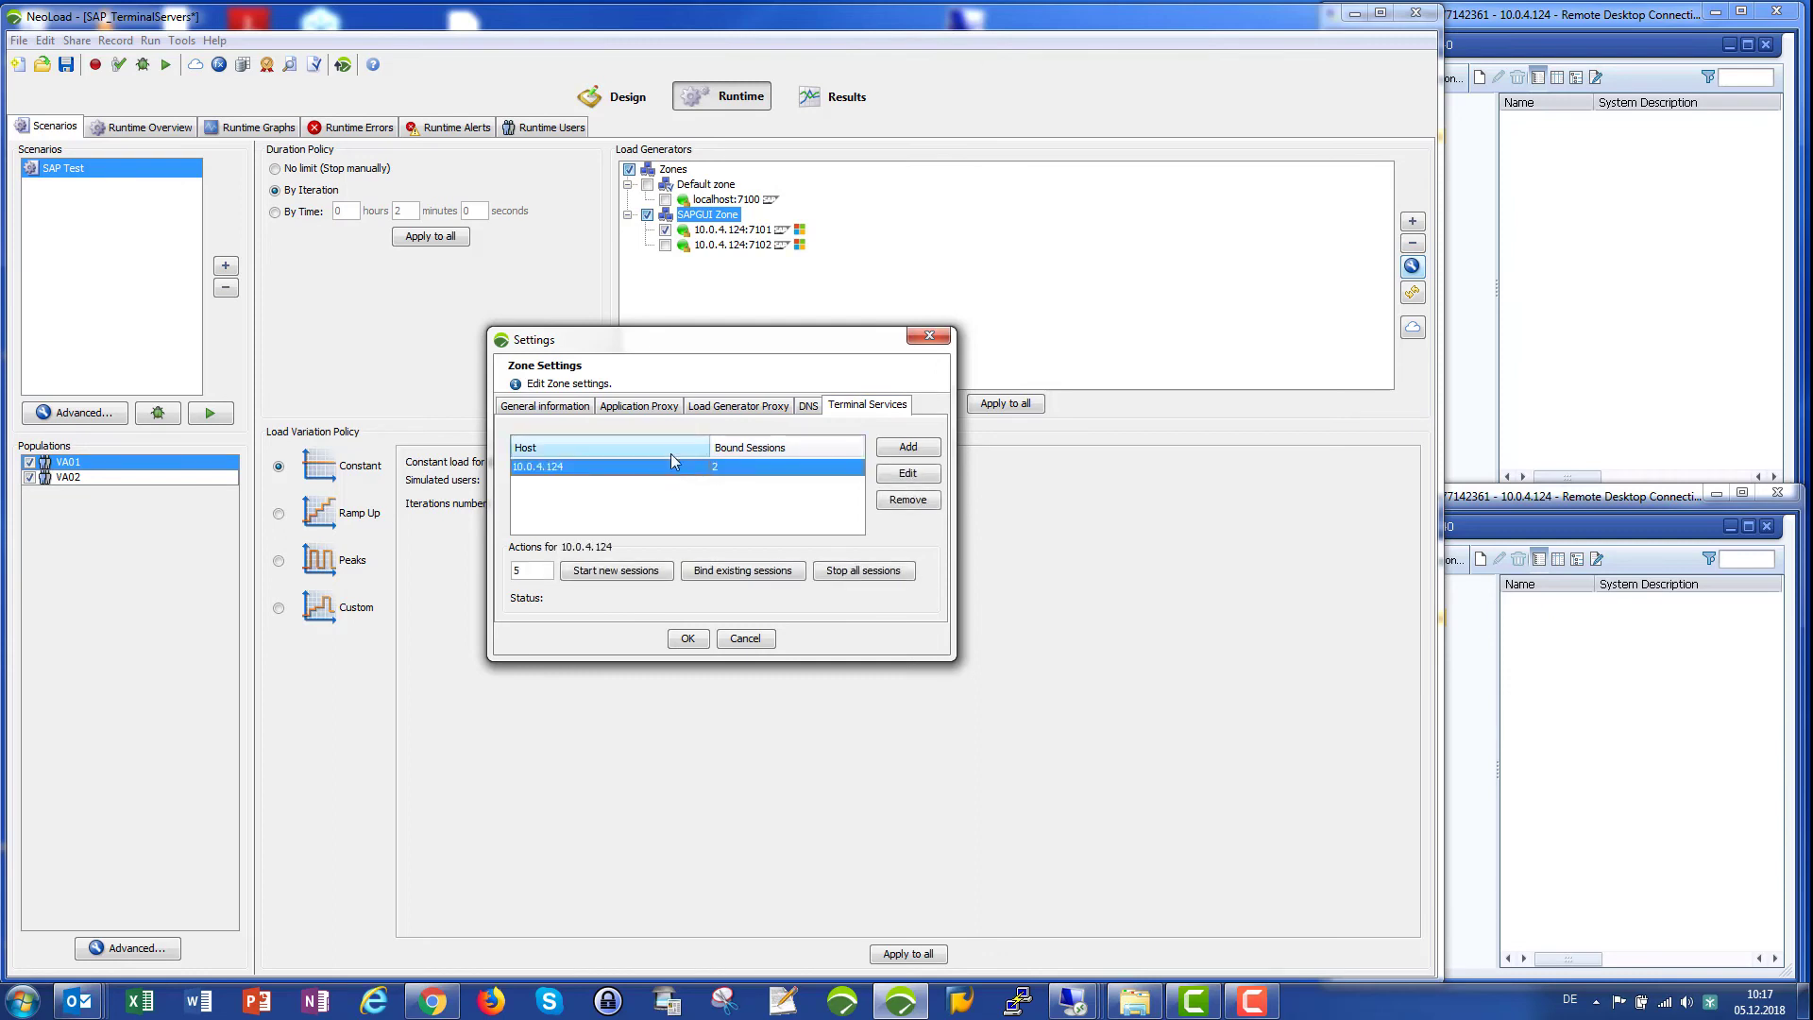
{"action": "left_click", "coordinate": [860, 577]}
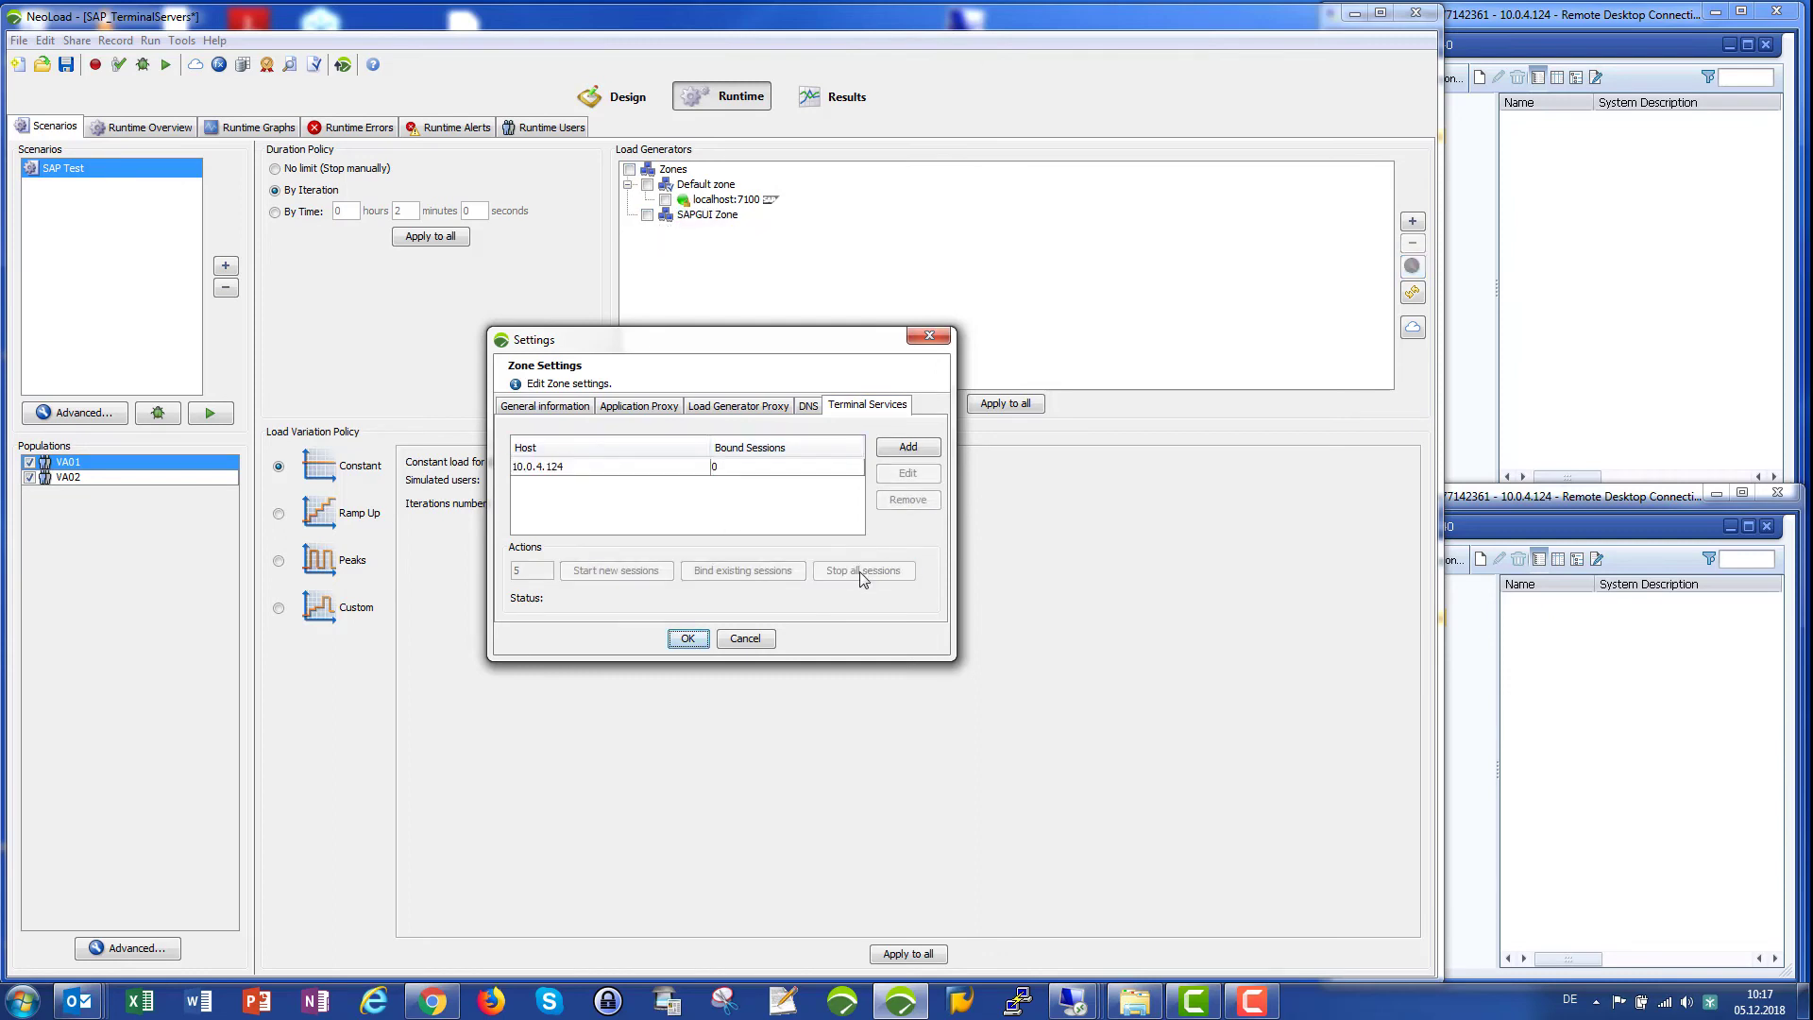
- Confirm the SAPGUI Zone settings, then delete the empty zone from Load Generators
{"action": "left_click", "coordinate": [689, 638]}
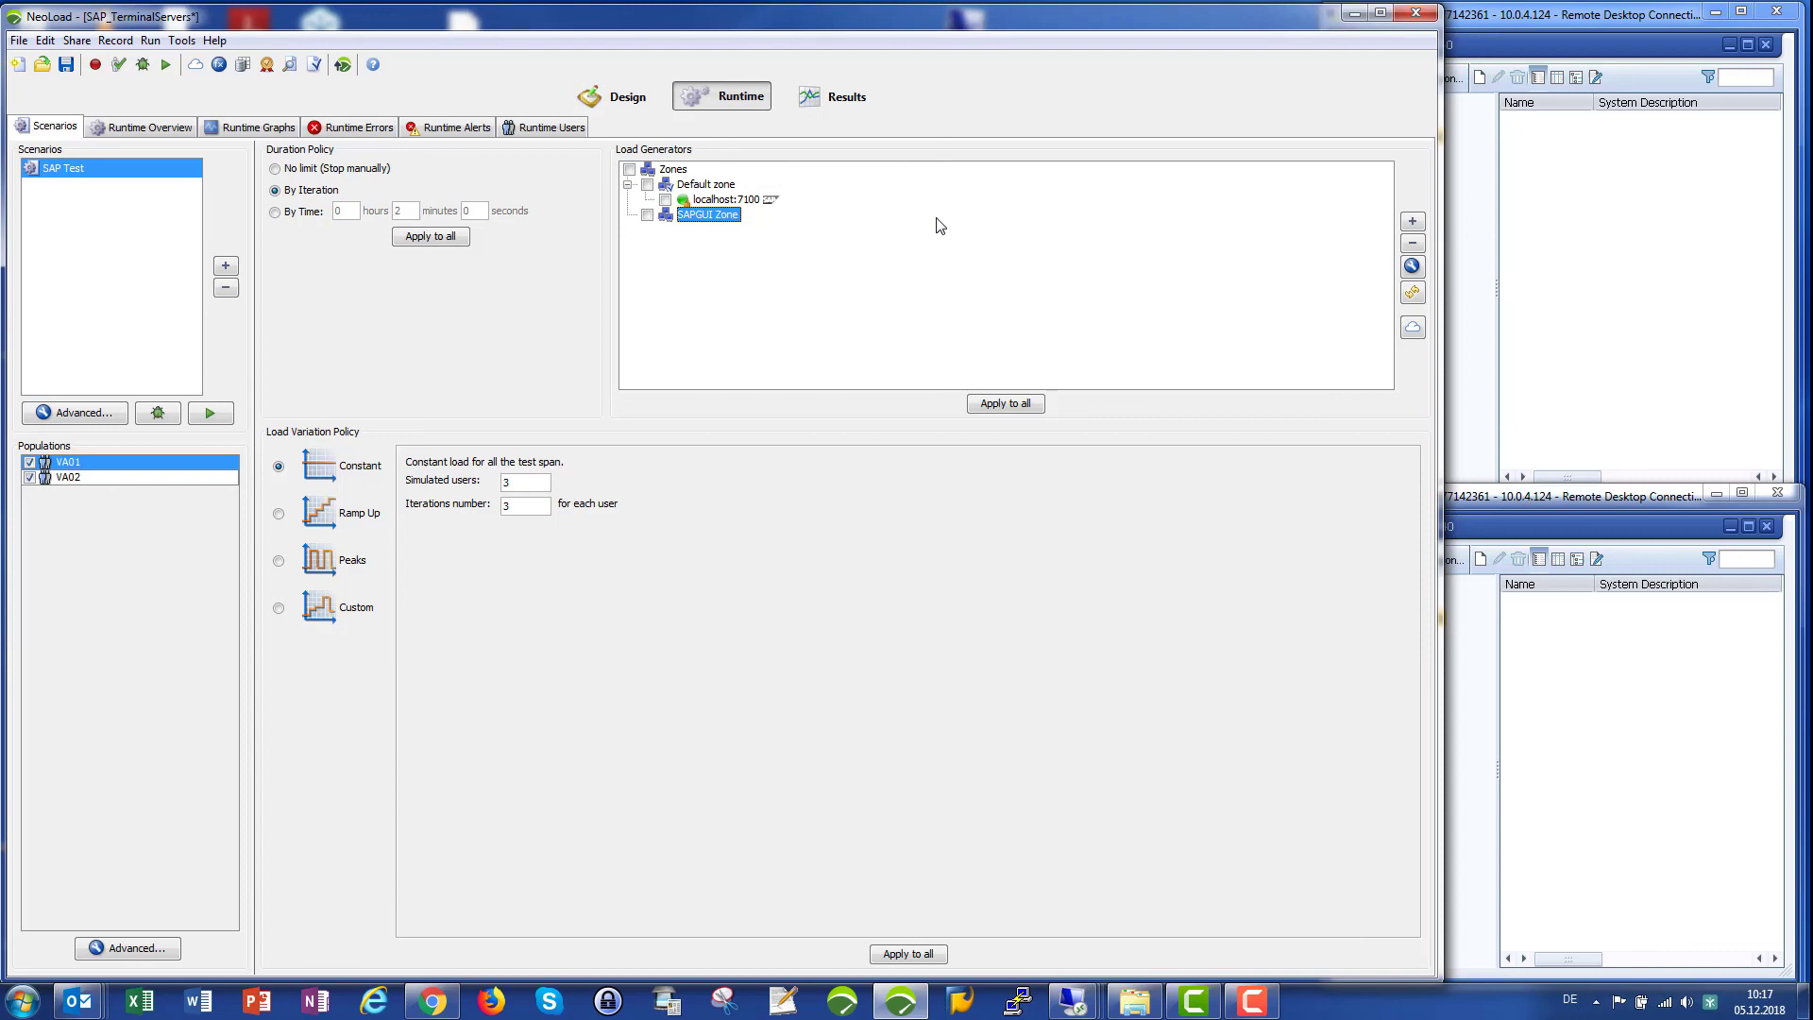
{"action": "left_click", "coordinate": [1411, 248]}
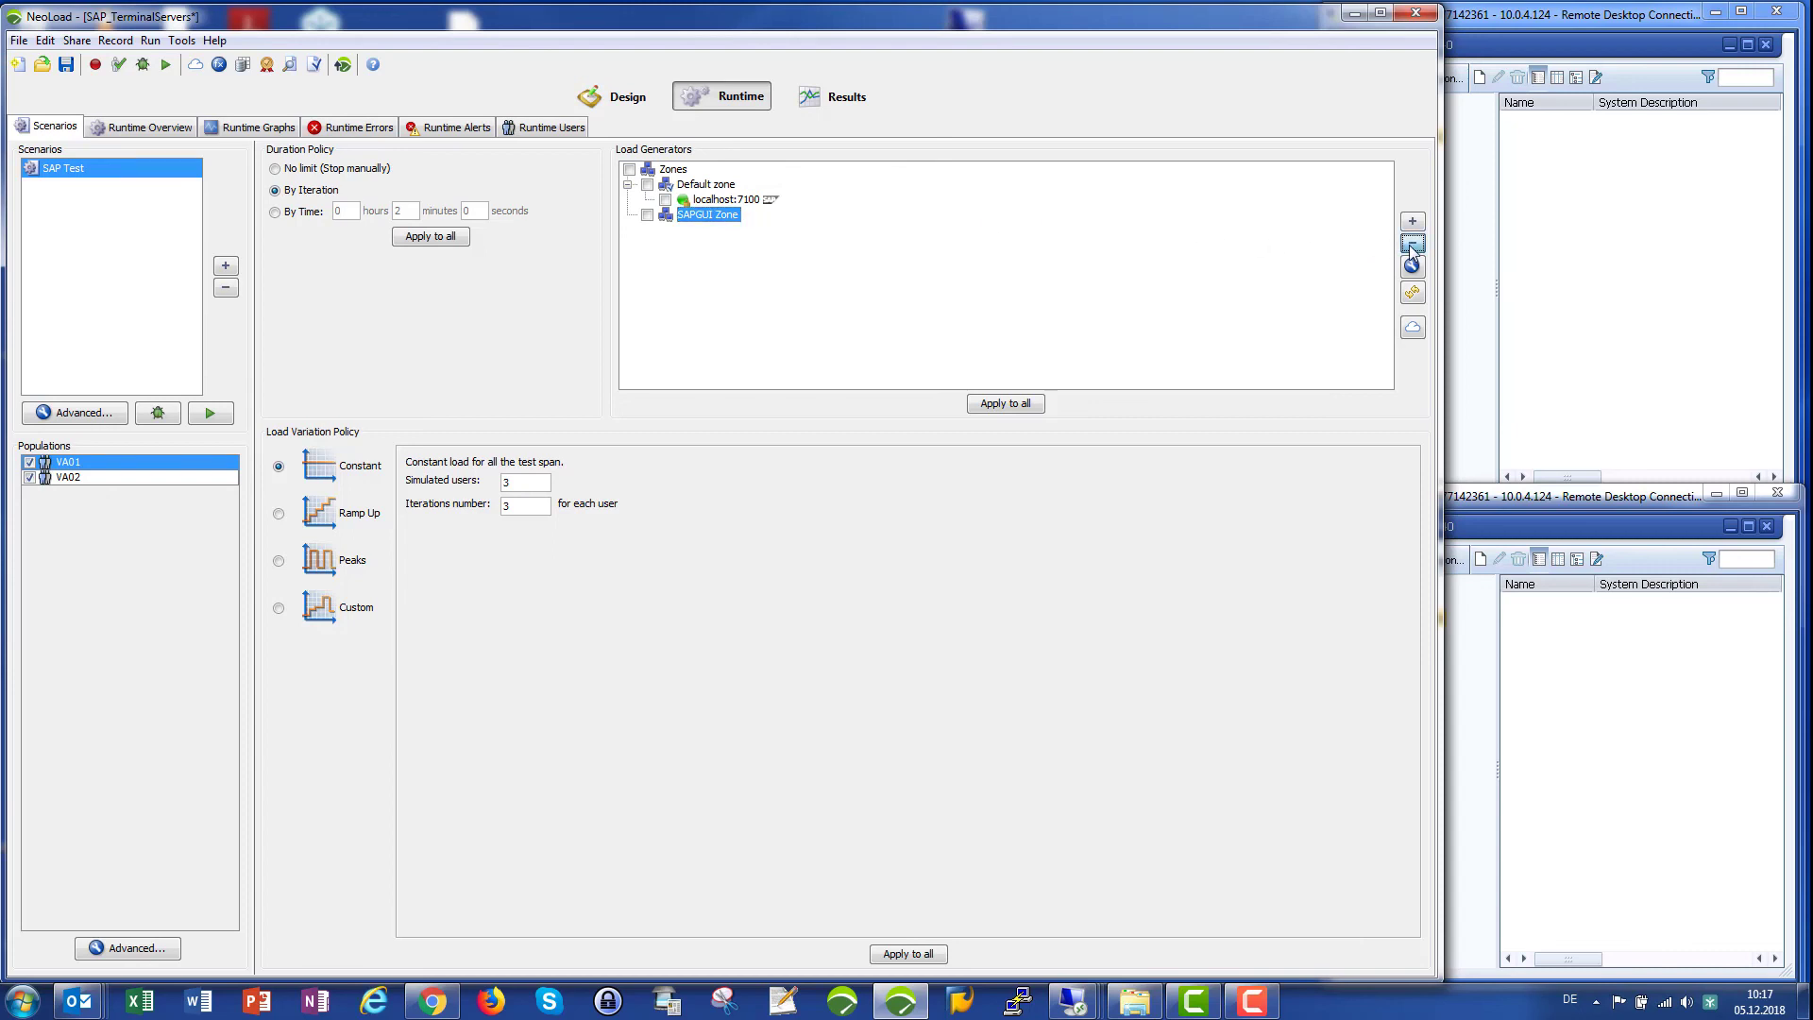